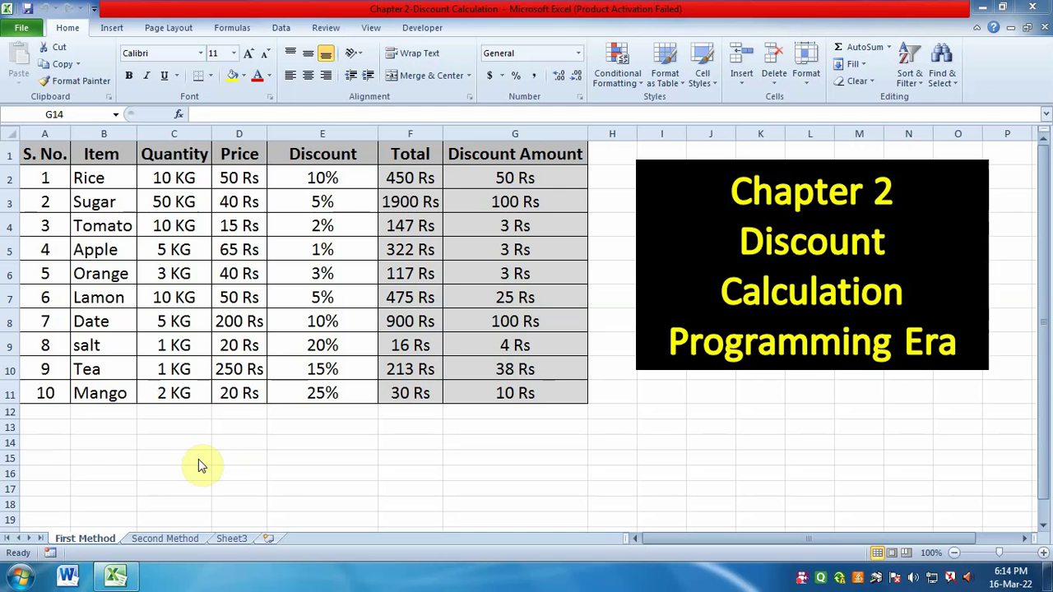
Step: Copy the S. No. to Price table (A1:D11) into a new blank workbook, Book1
mouse_move(50, 148)
mouse_down()
mouse_move(226, 370)
mouse_move(233, 395)
mouse_up()
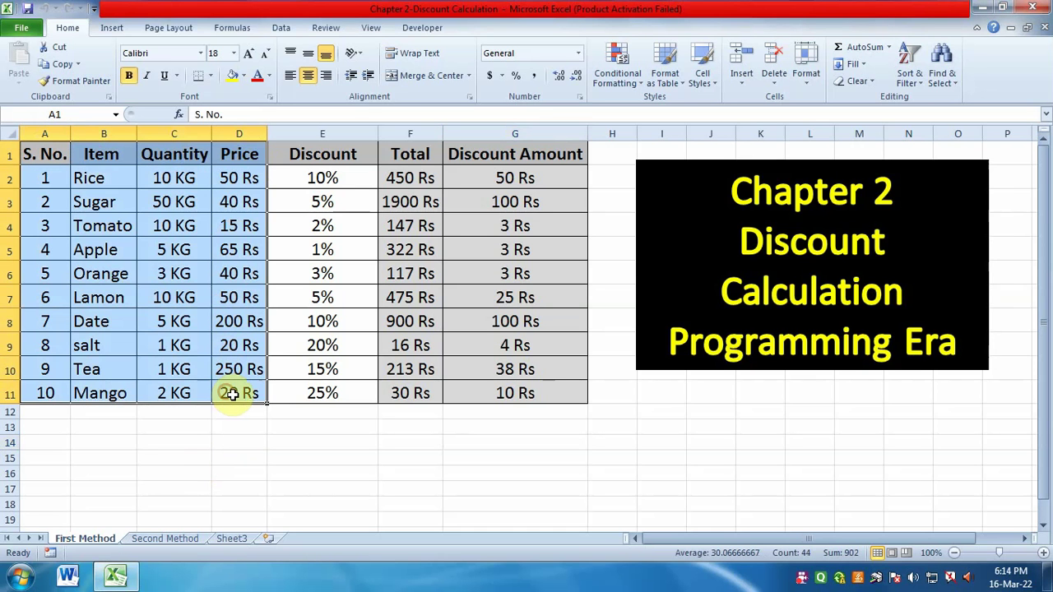
key(ctrl+c)
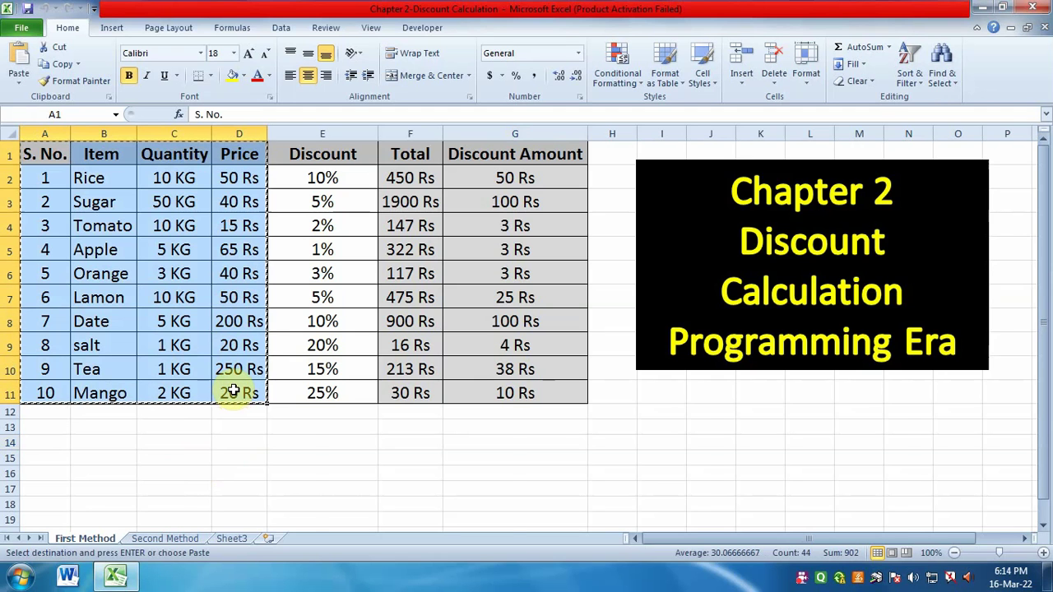
key(ctrl+n)
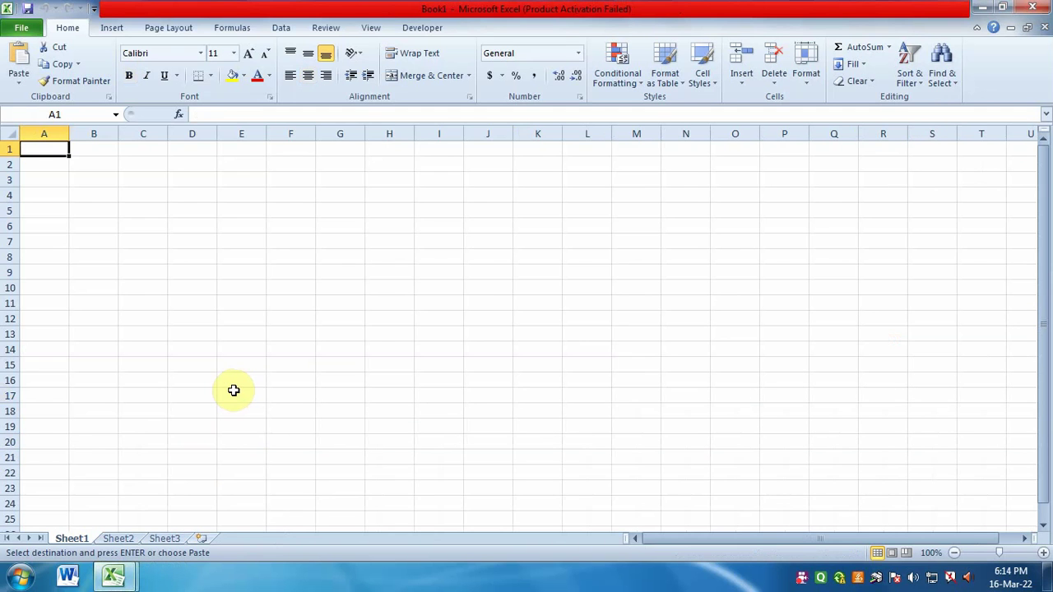
key(ctrl+v)
Step: AutoFit columns A to D to their contents
click(807, 78)
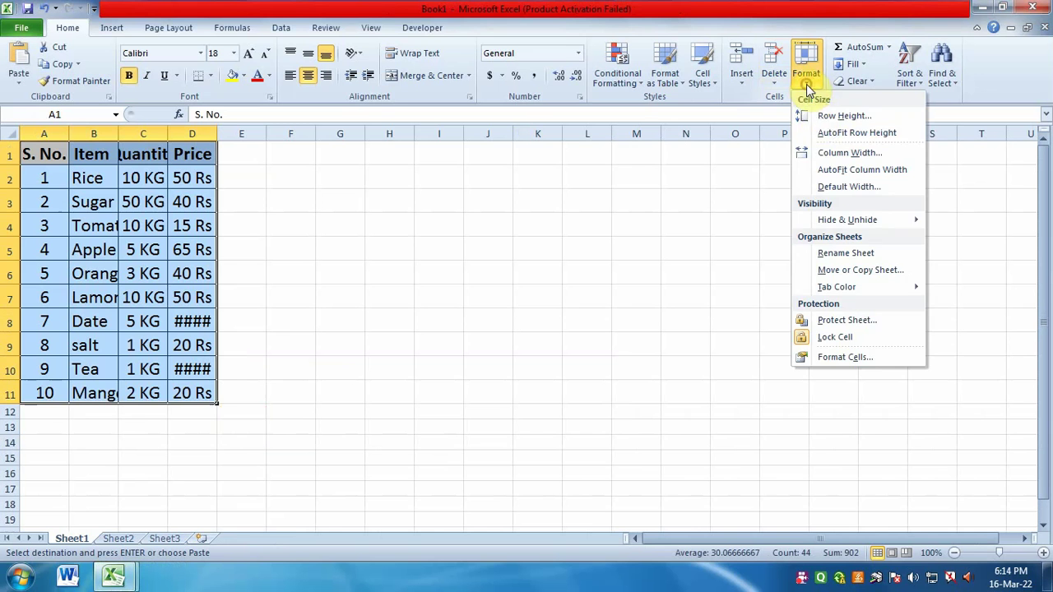
click(827, 169)
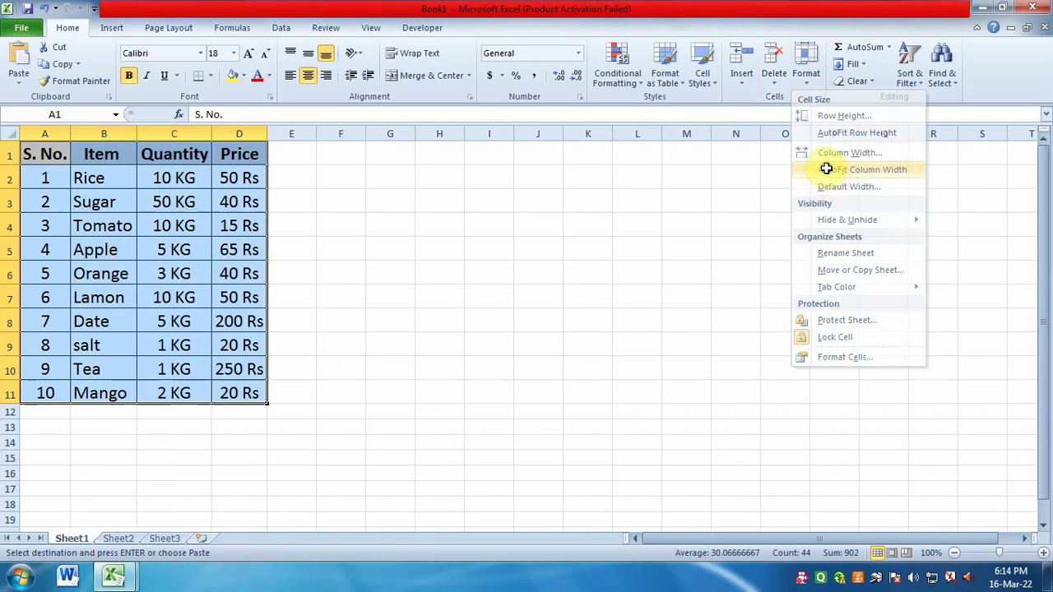
click(299, 154)
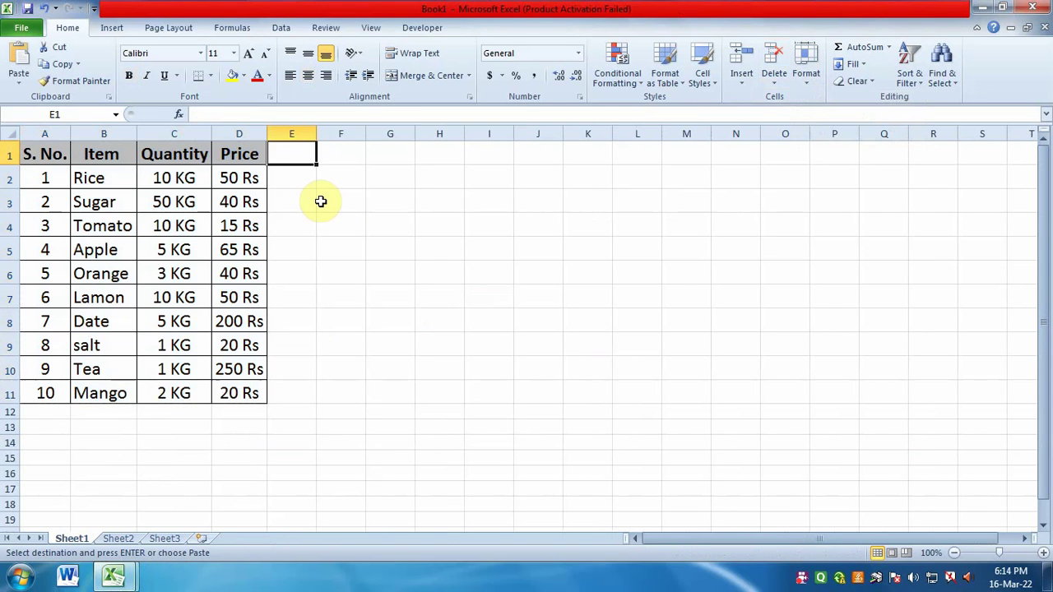
Step: Add a Discount column in E with the 10%–25% percentages pasted into E2:E11
text(Discount)
key(Return)
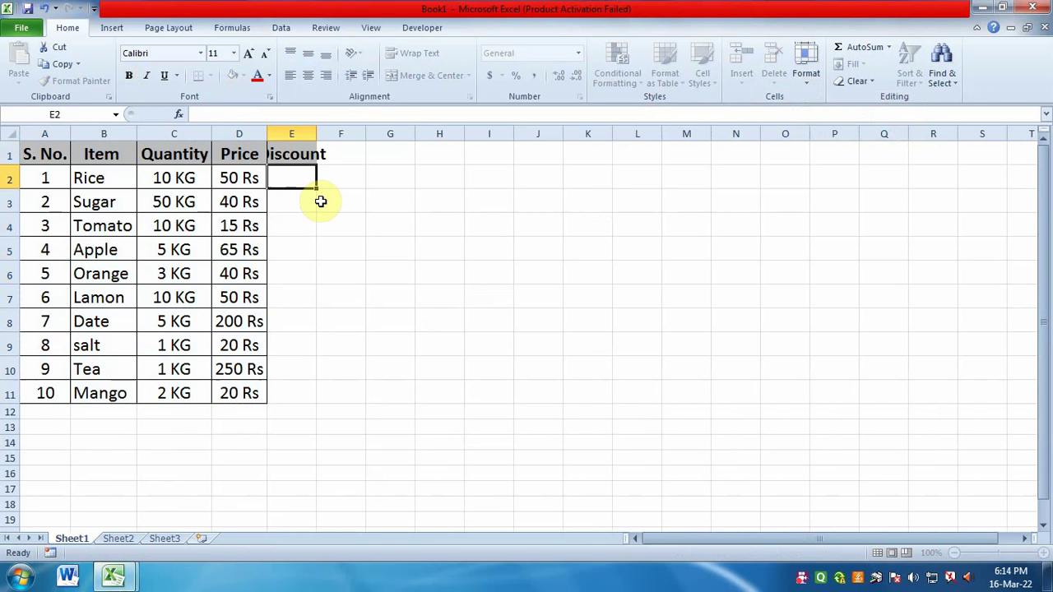
drag(314, 130, 353, 131)
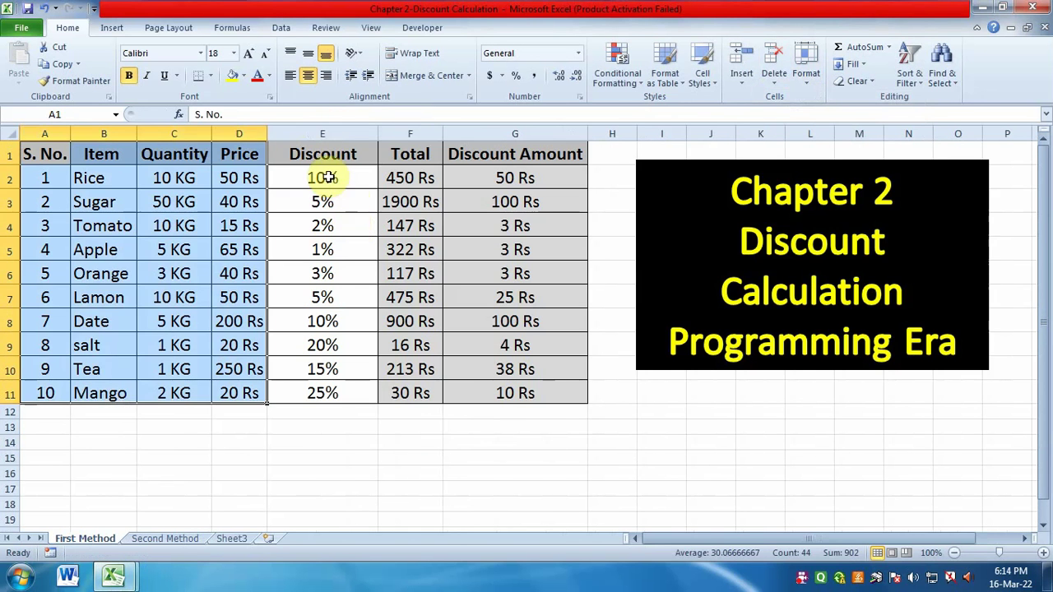
drag(322, 173, 322, 386)
key(ctrl+c)
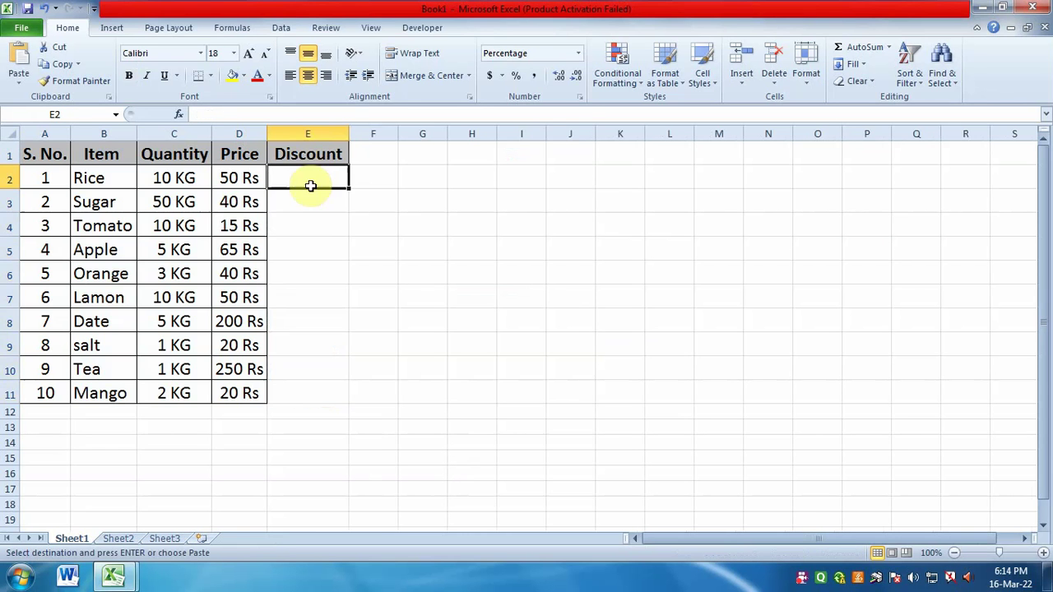
drag(308, 179, 305, 386)
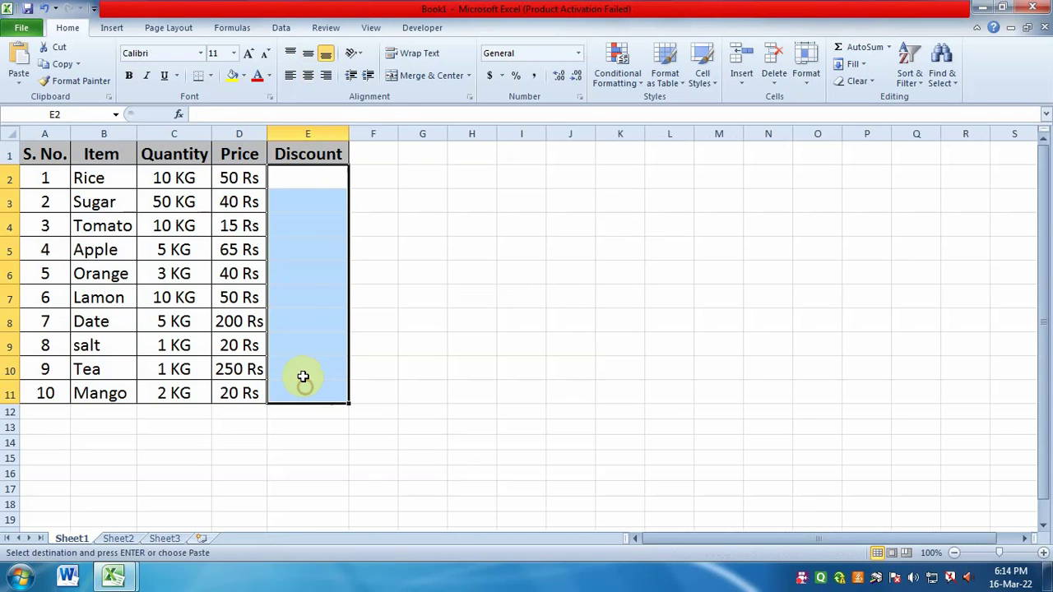
key(ctrl+v)
Step: Enter the Total header in F1
click(369, 148)
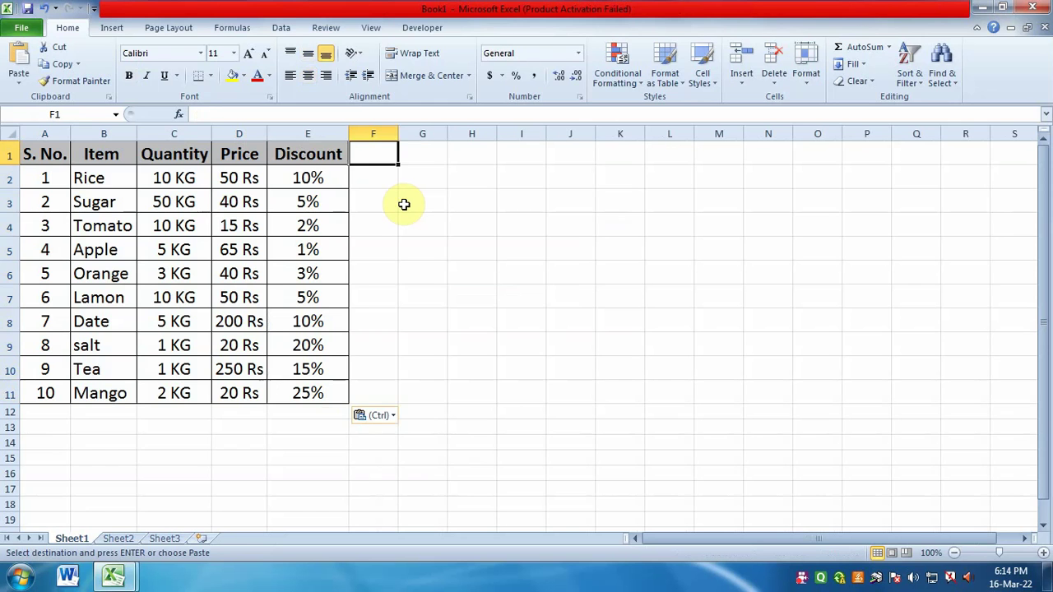
text(Total)
key(Return)
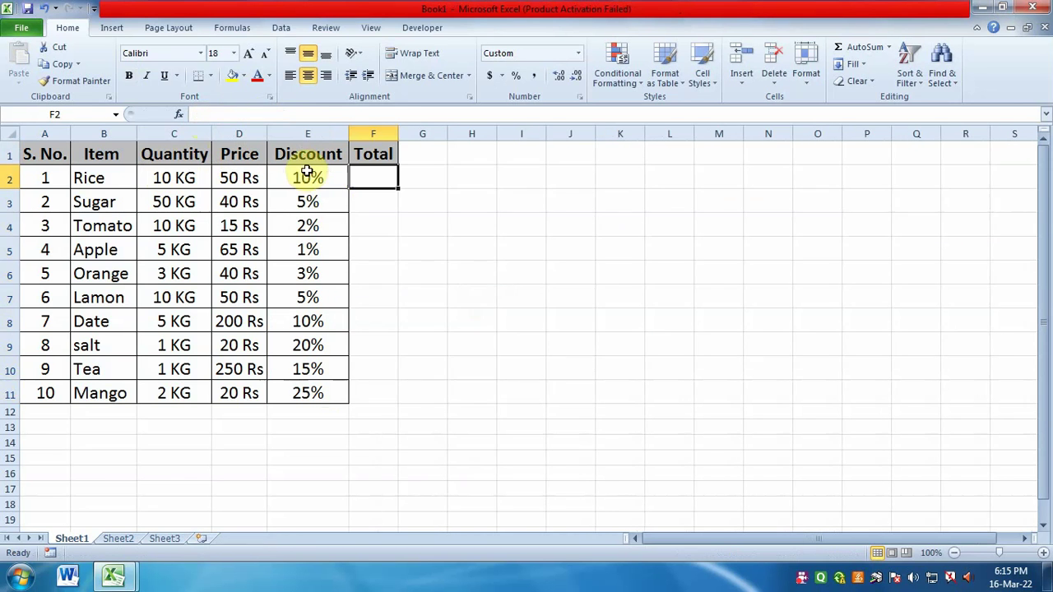
Step: Enter =C2*D2-(C2*D2*E2) in F2 for Rice's discounted total
text(=)
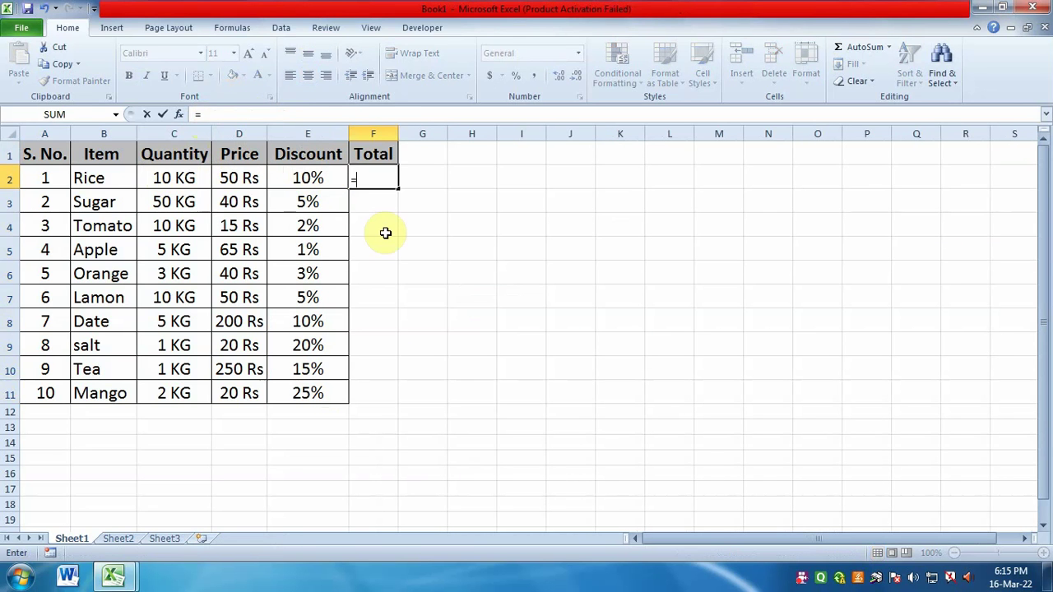
click(159, 178)
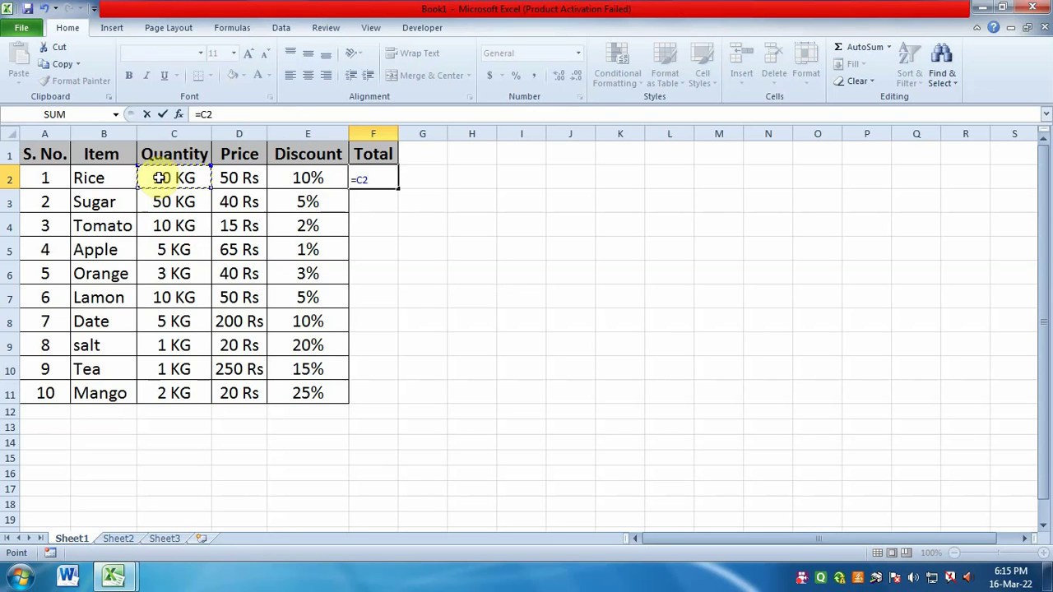
click(246, 177)
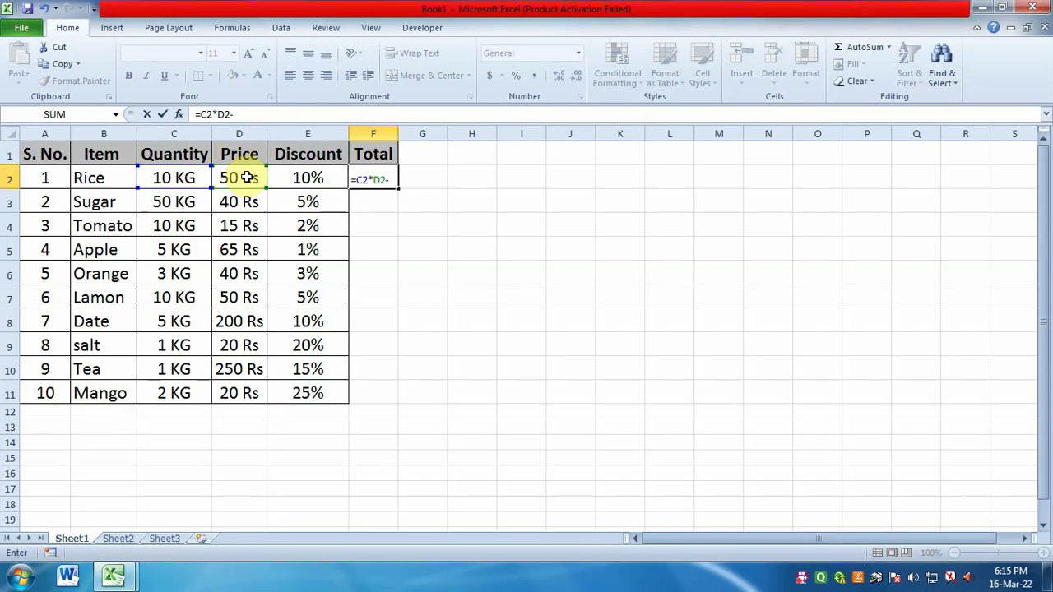
click(174, 181)
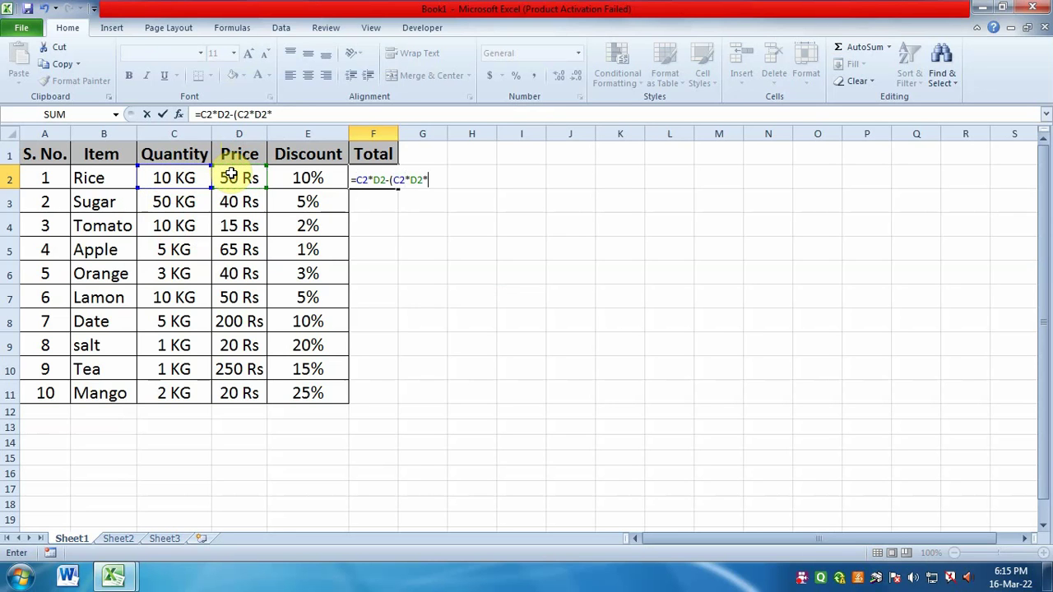
click(314, 175)
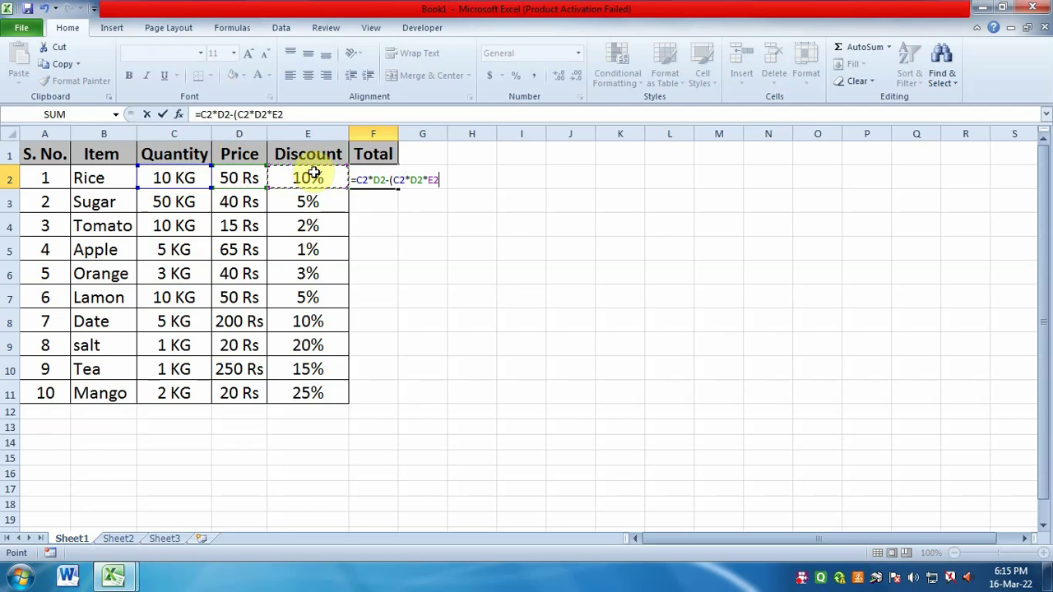
key(Return)
text(\)
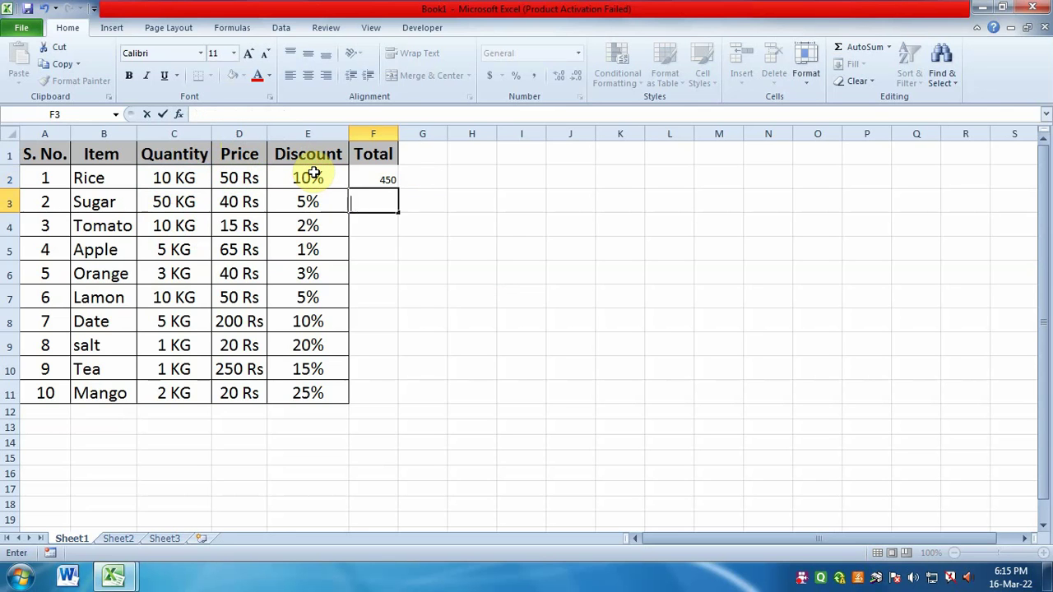
Step: Fill the Total formula down to F11, giving 450 down to 30
click(382, 174)
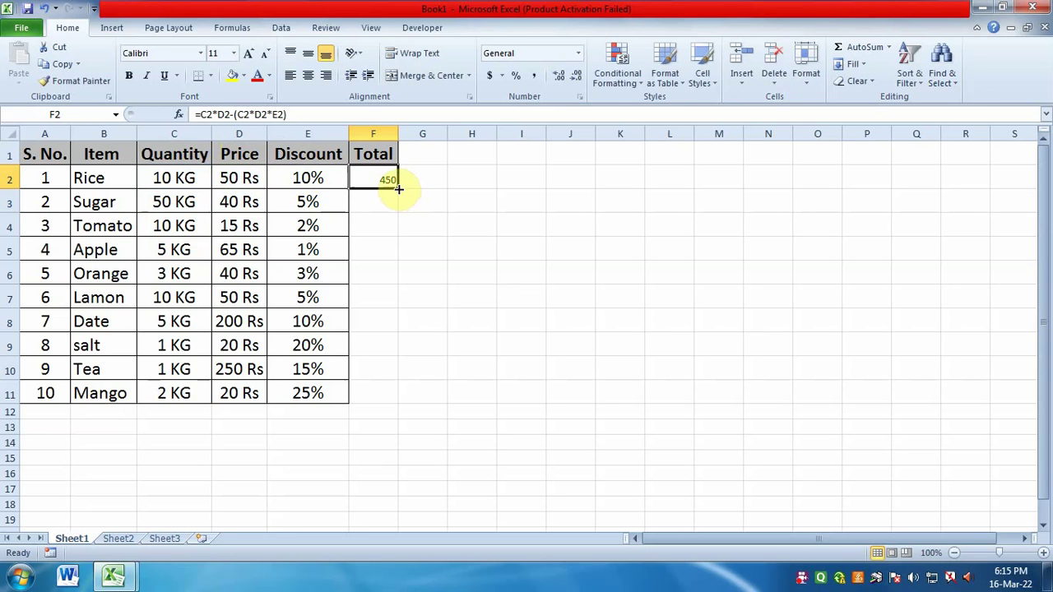
double_click(399, 189)
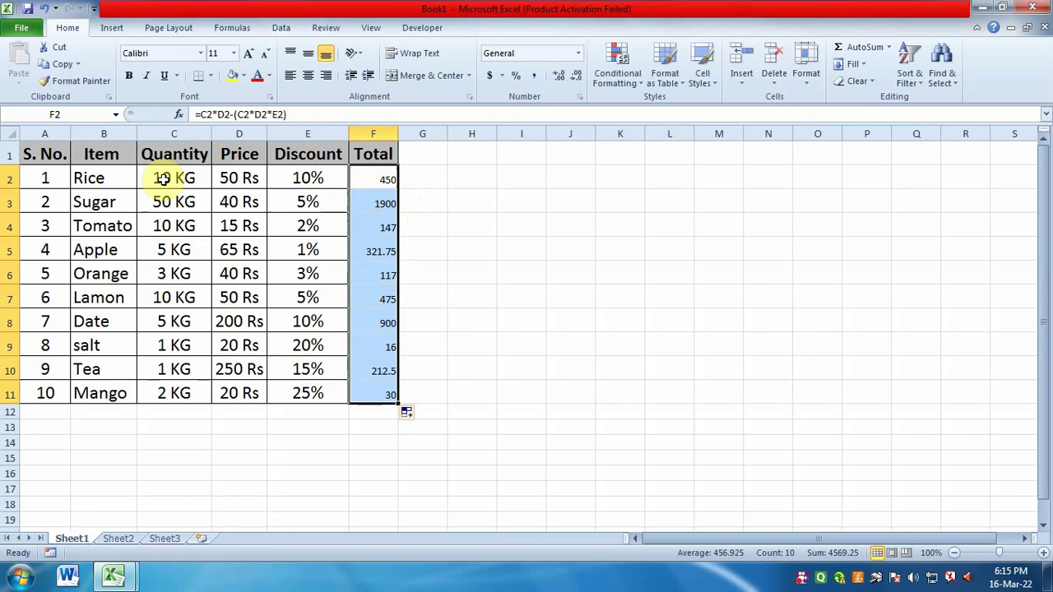
click(239, 178)
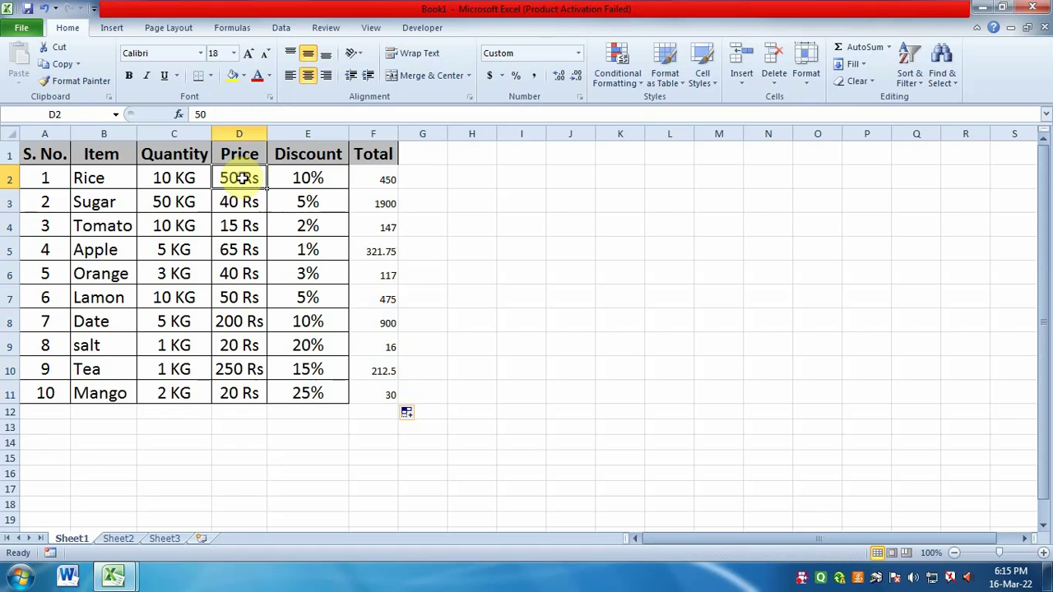
click(384, 178)
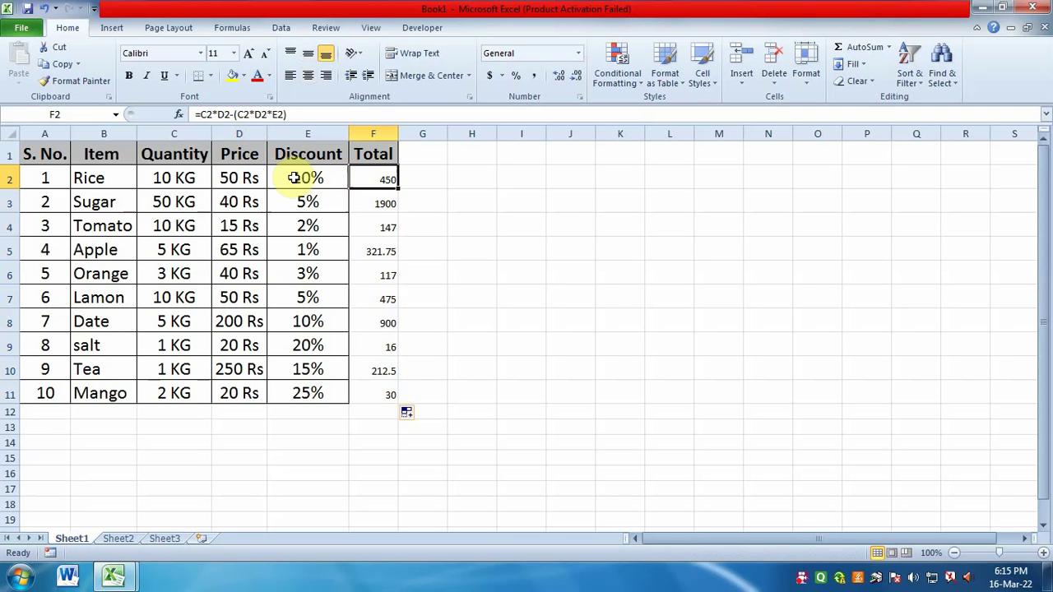
click(440, 177)
Step: Enter =C2*D2*E2 in G2 for Rice's discount of 50, then compare it with F2
text(=)
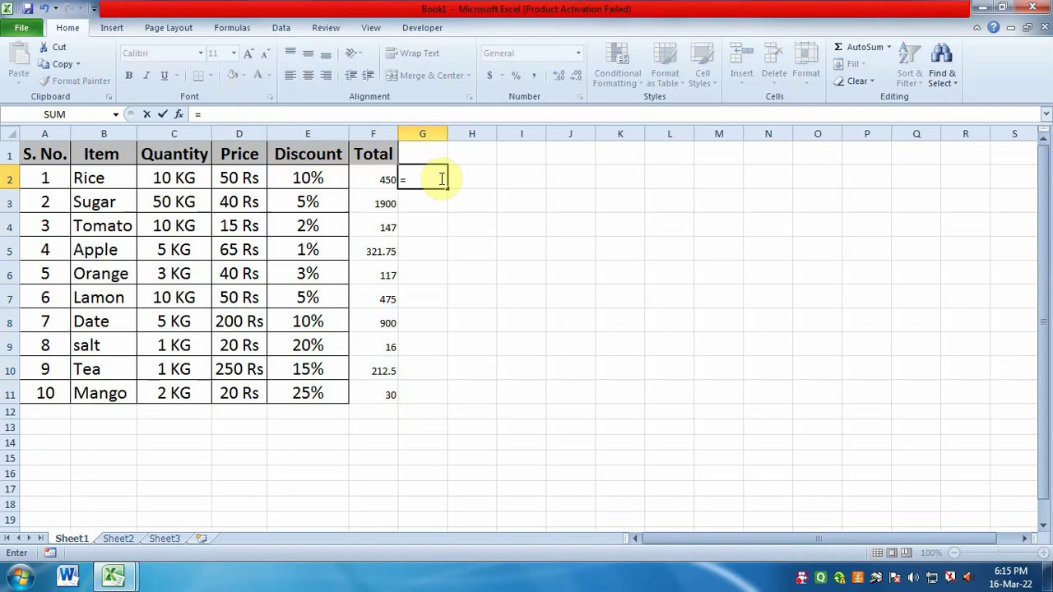
click(311, 169)
click(190, 178)
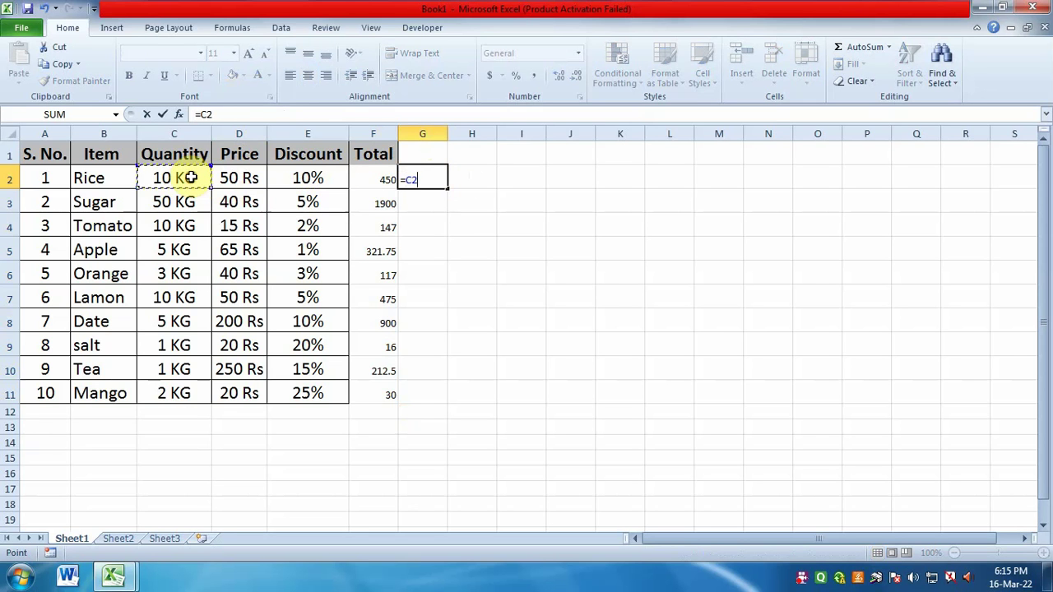
click(228, 178)
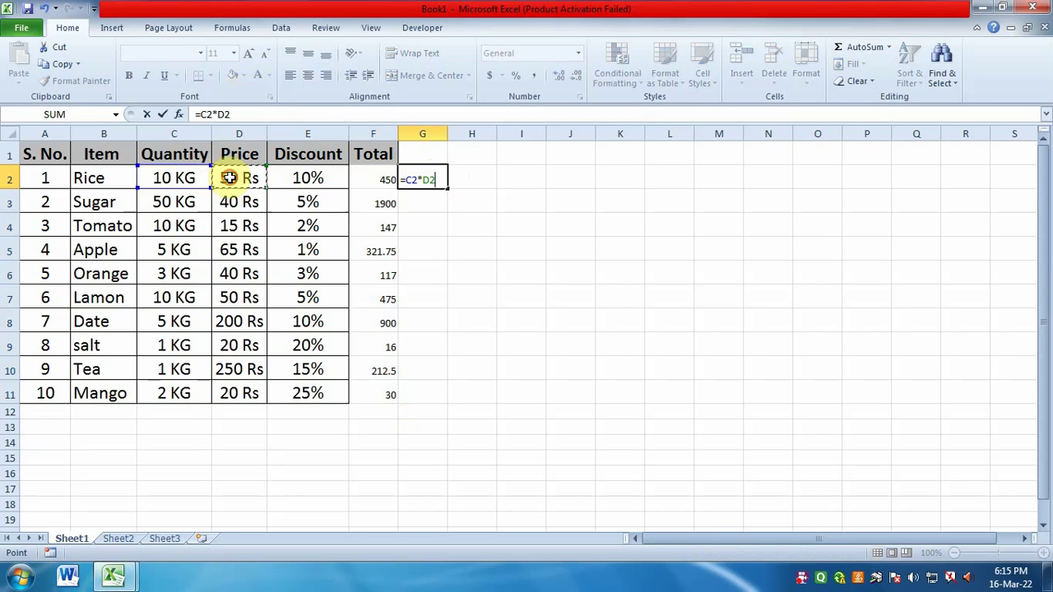
click(282, 178)
key(Return)
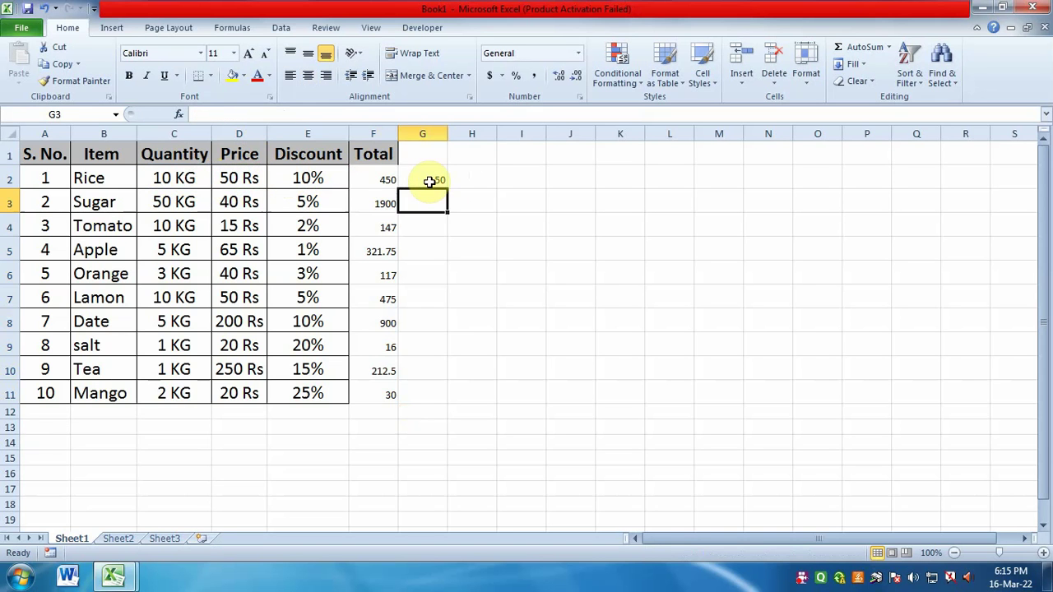
click(429, 178)
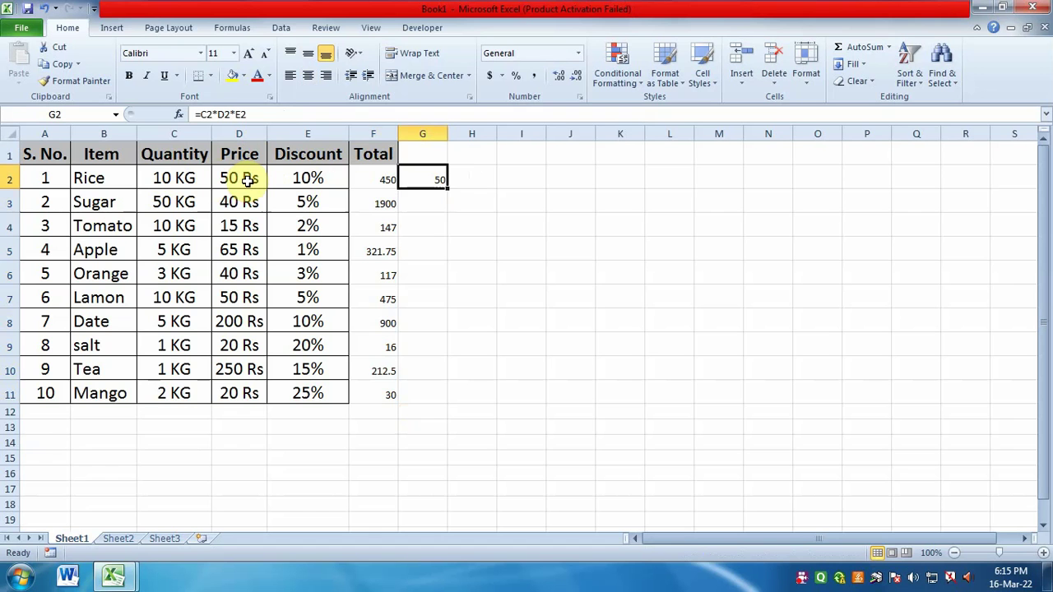
click(361, 174)
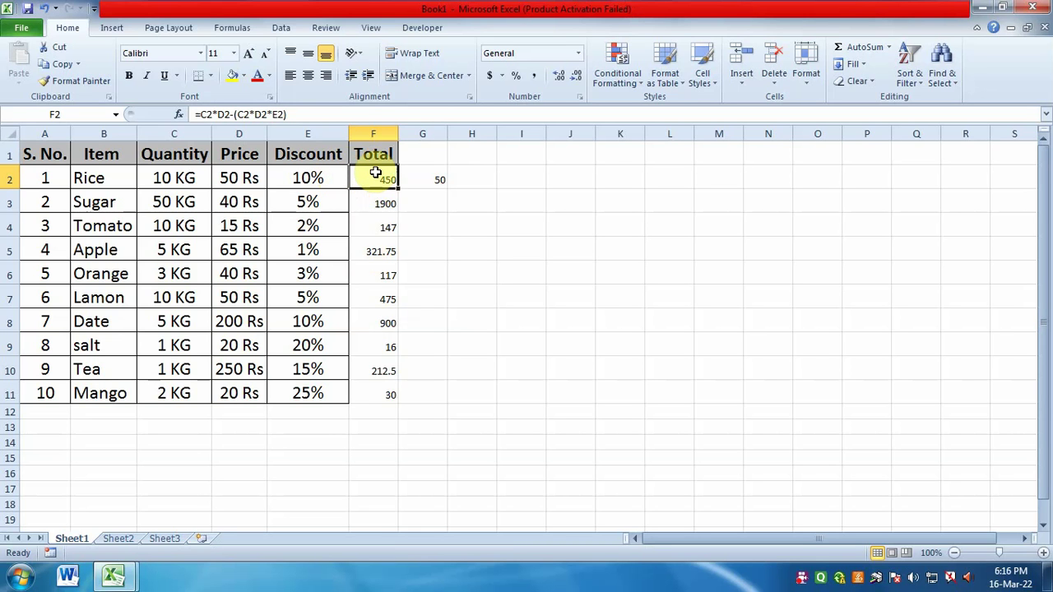
click(421, 178)
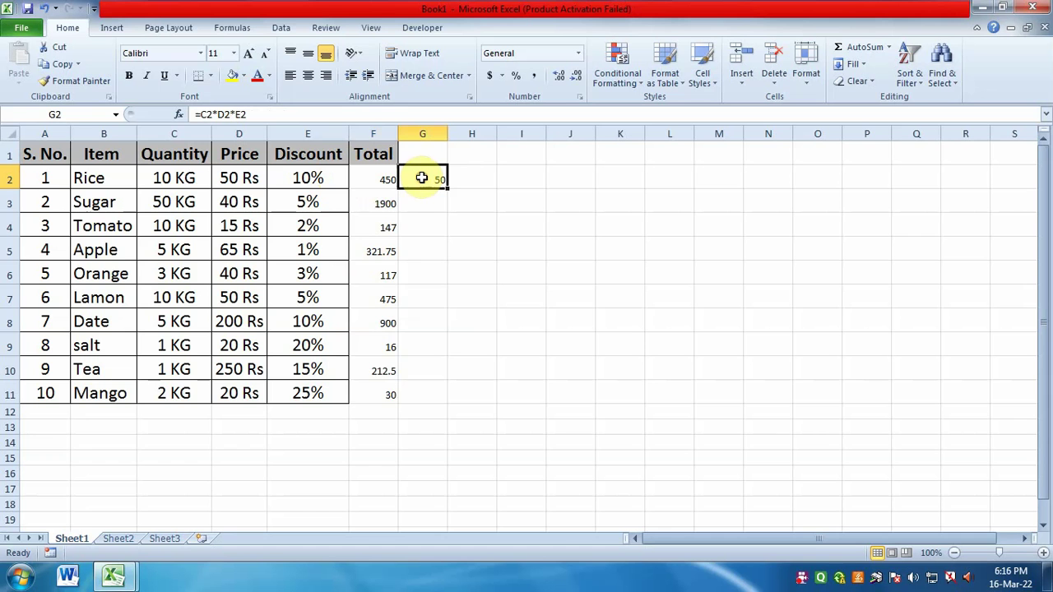
Step: Copy the Price column's Rs format onto Total values F2:F11 and autofit column F
drag(377, 177, 360, 392)
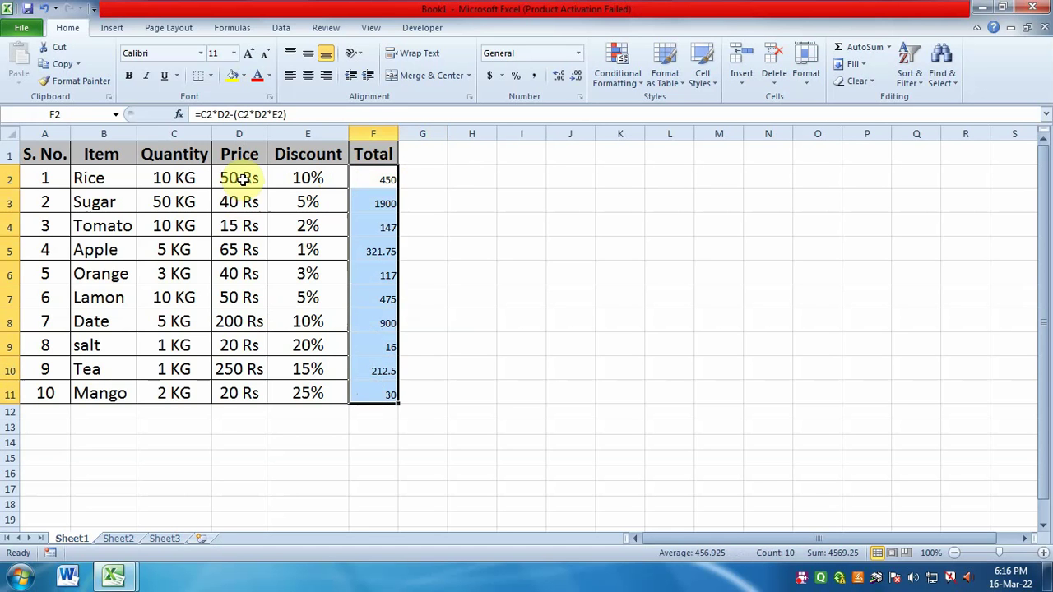
drag(238, 179, 239, 393)
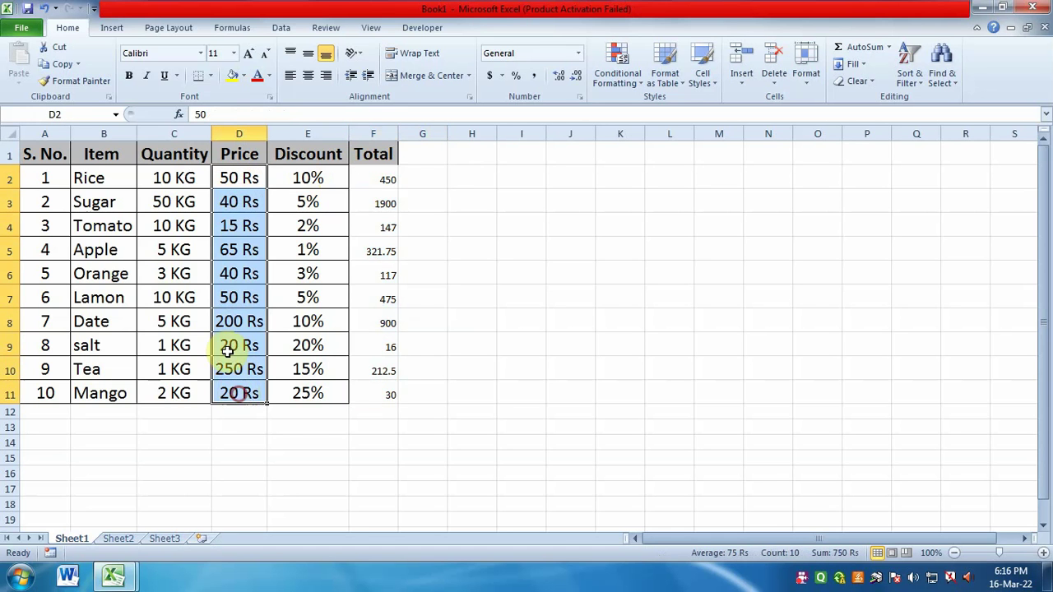
click(92, 87)
drag(380, 177, 371, 390)
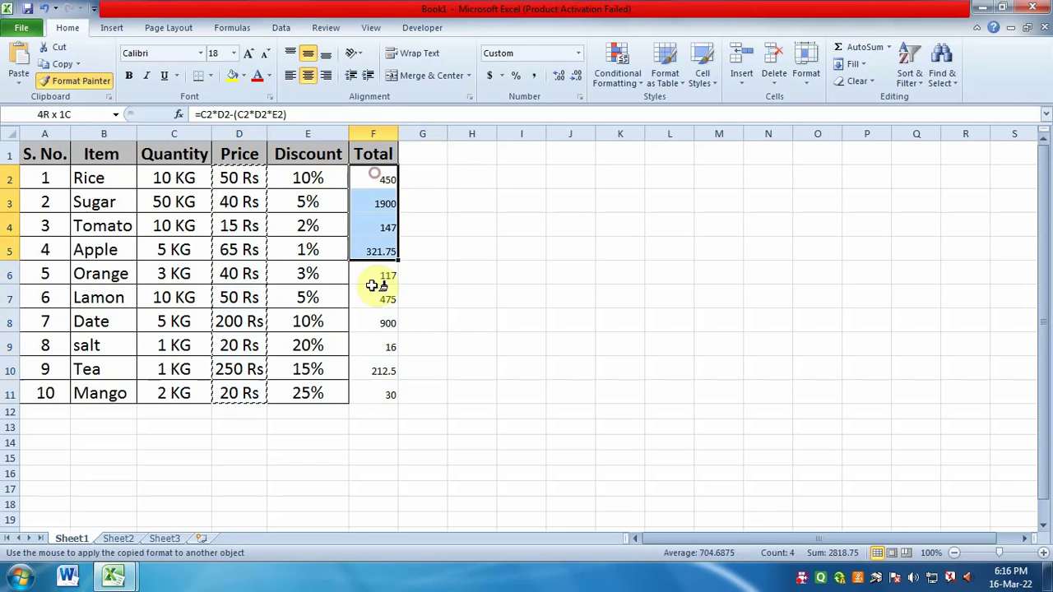
double_click(399, 133)
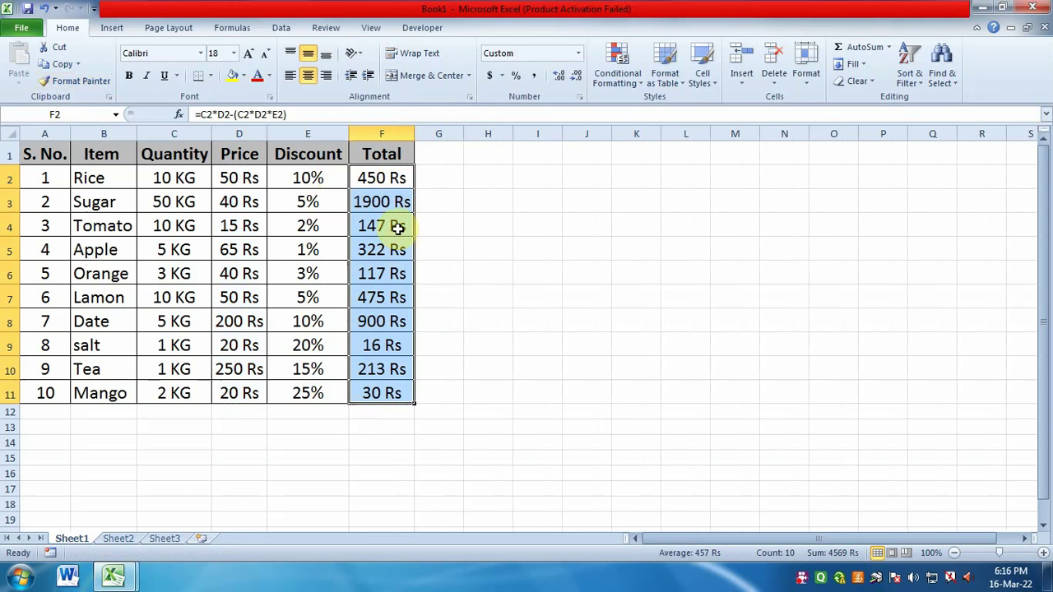
click(437, 199)
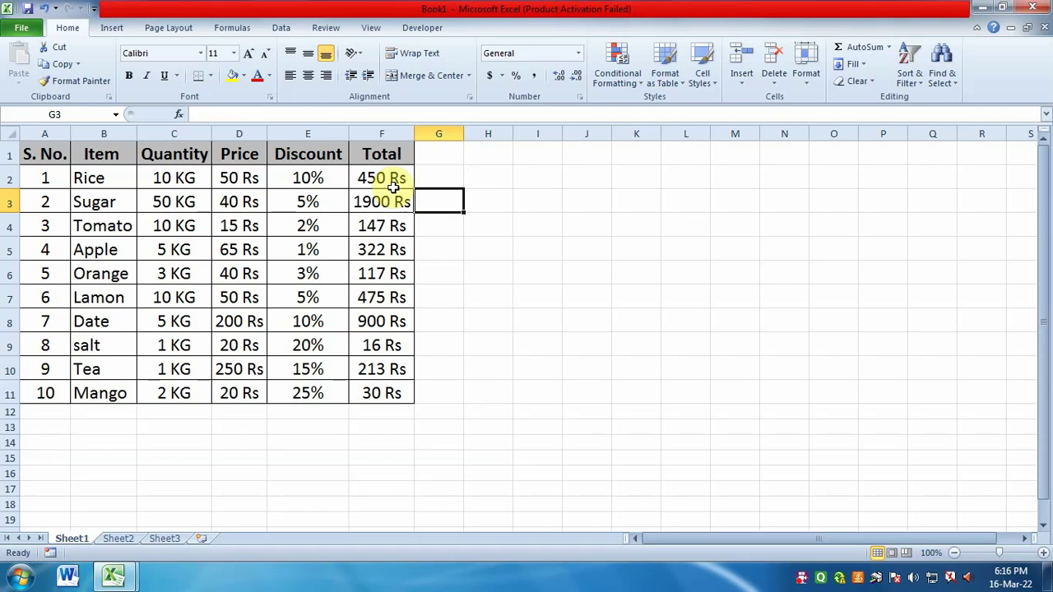
Step: Review Rice's Quantity, Price, 10% discount and Total, then return to the Chapter 2-Discount Calculation workbook
click(189, 177)
click(238, 181)
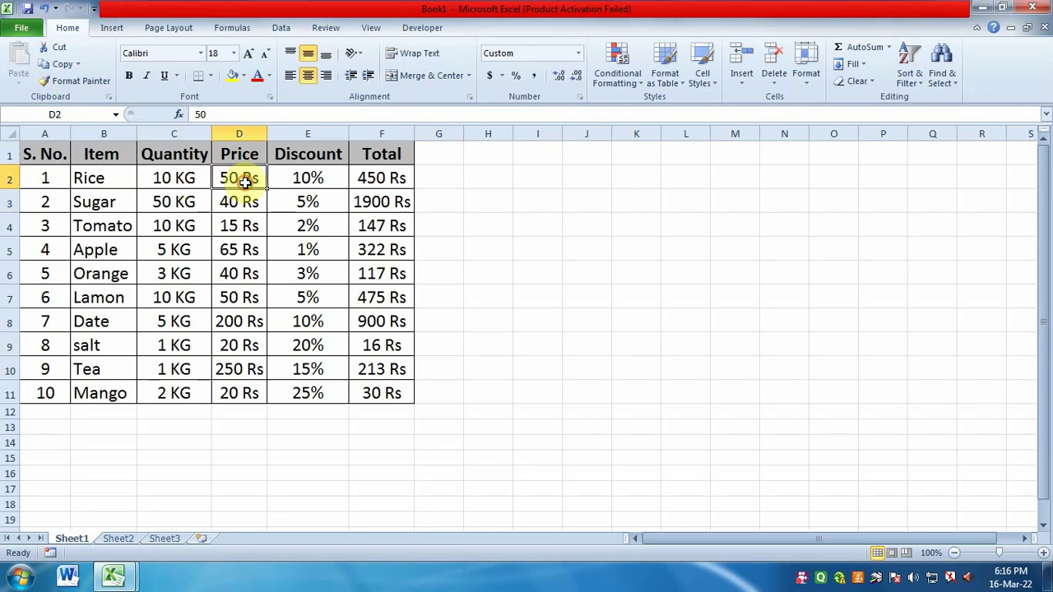
click(294, 180)
click(381, 178)
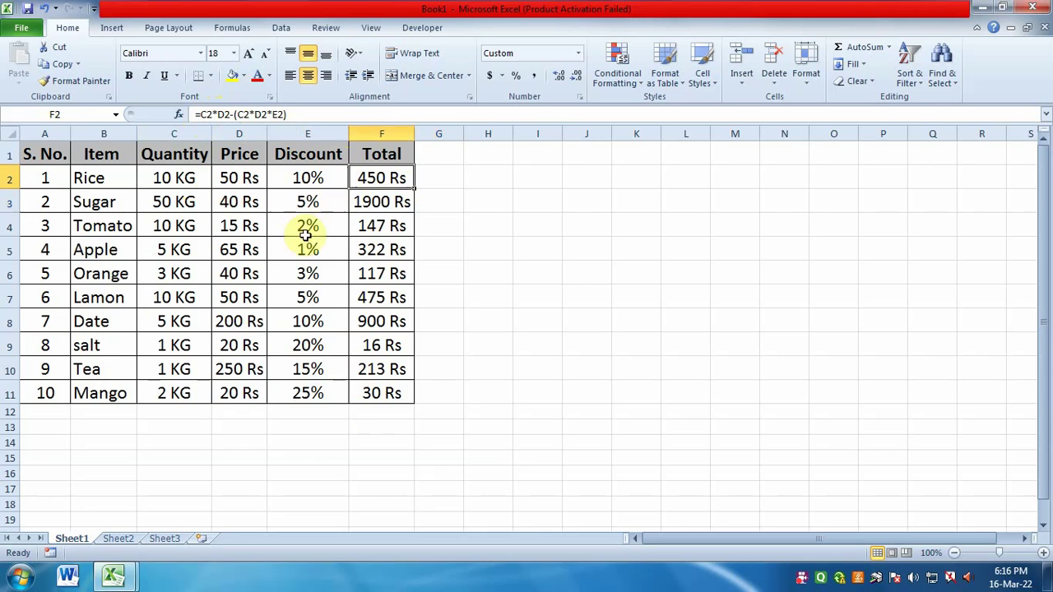
key(alt+Tab)
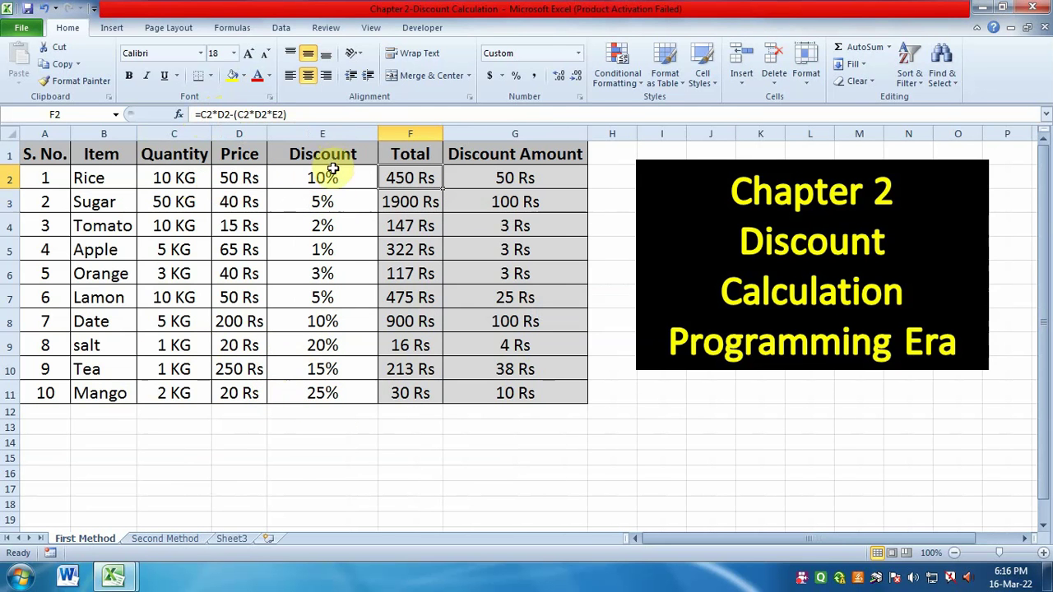
Step: Copy the S. No. to Price table from the Second Method sheet into Book1's Sheet2
click(164, 539)
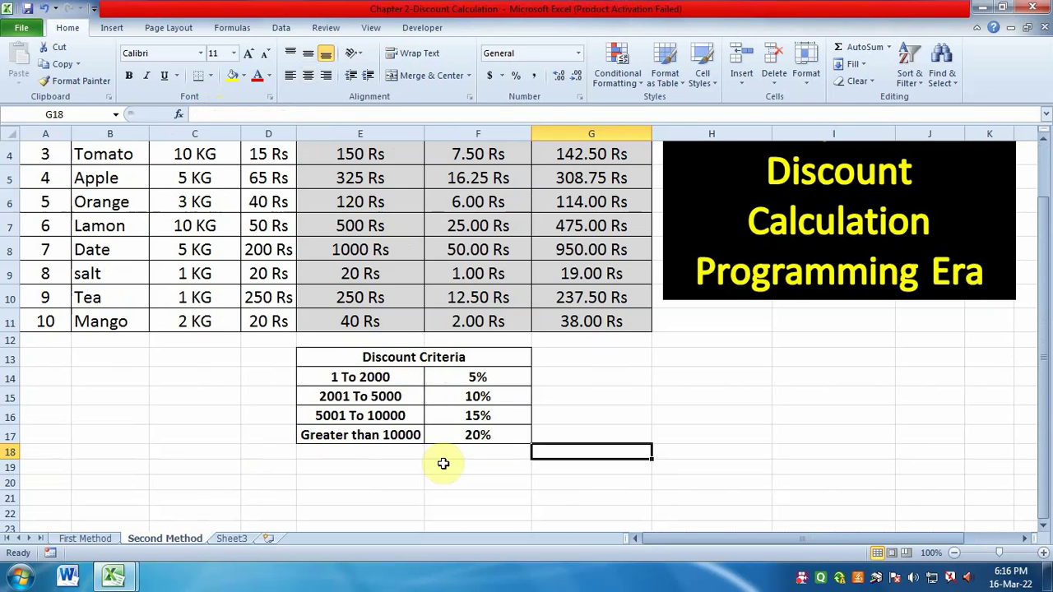
click(586, 377)
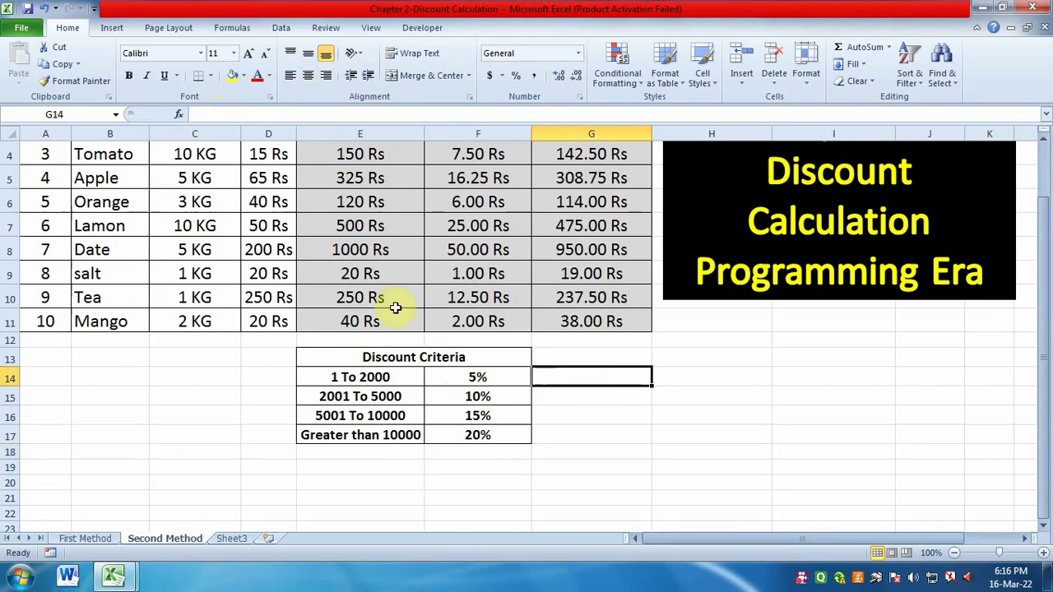
scroll(115, 202, up, 1)
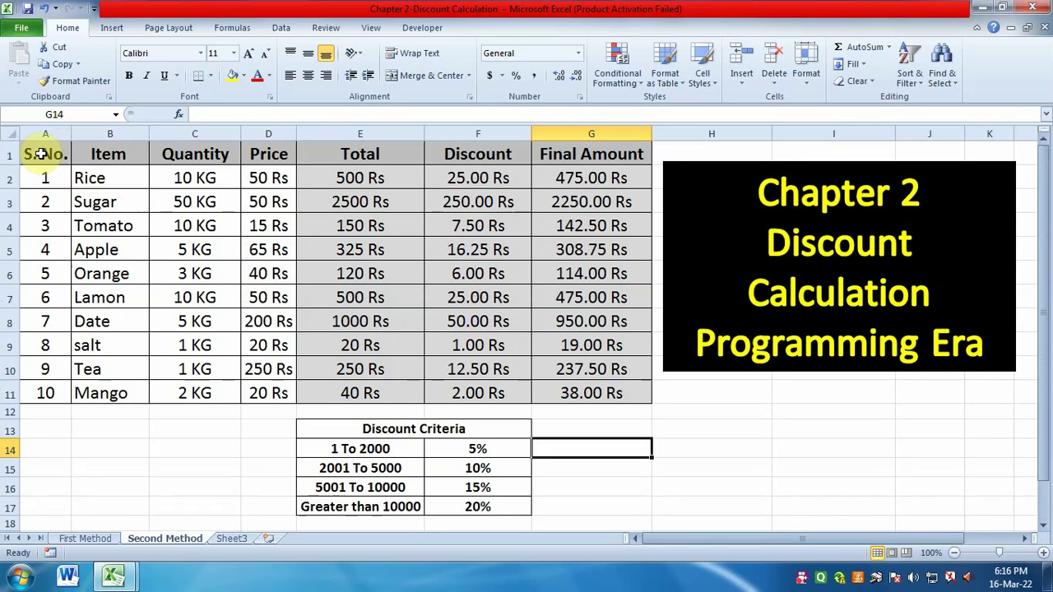
mouse_move(38, 153)
mouse_down()
mouse_move(276, 163)
mouse_move(248, 393)
mouse_up()
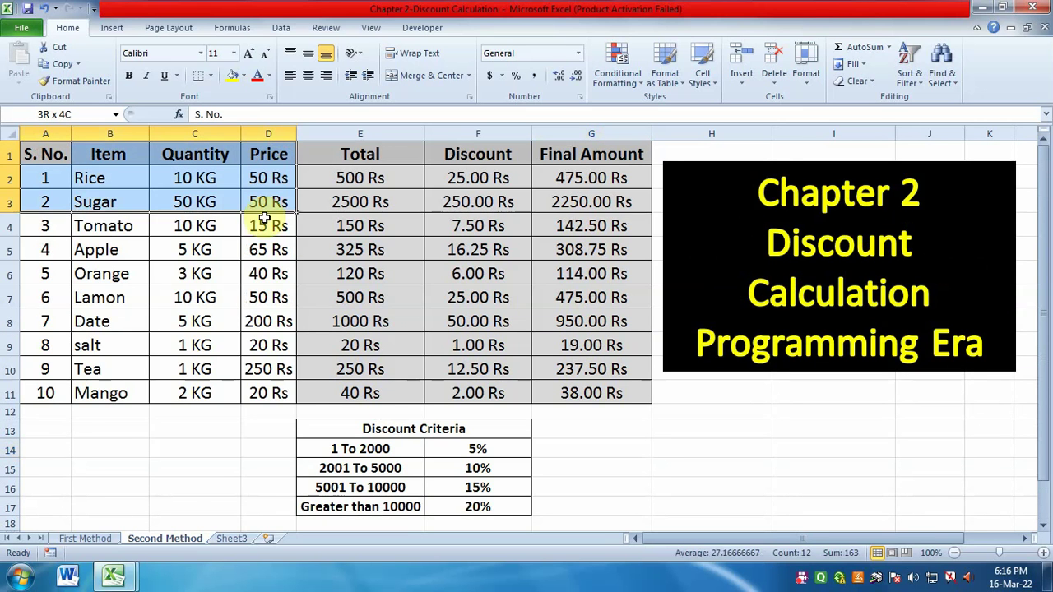
key(ctrl+c)
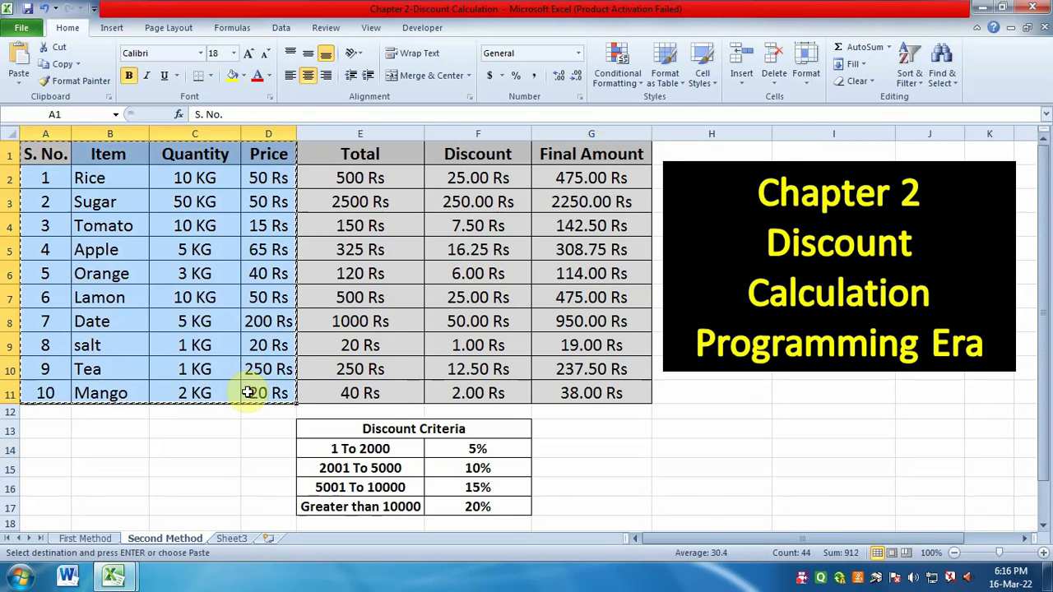
key(ctrl+Tab)
click(138, 535)
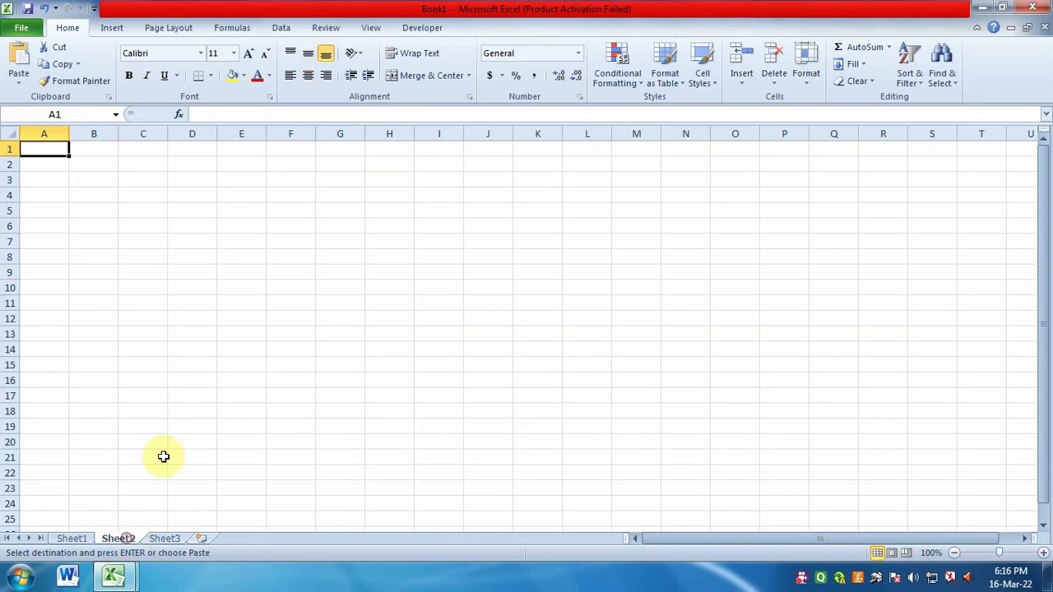
key(ctrl+v)
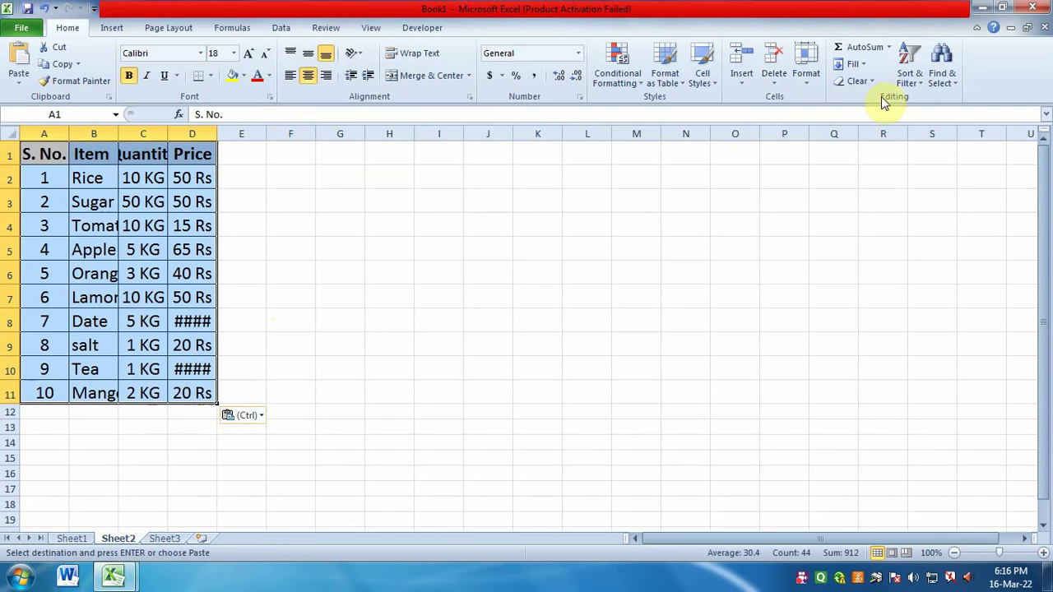
Step: AutoFit columns A to D on Sheet2
click(804, 74)
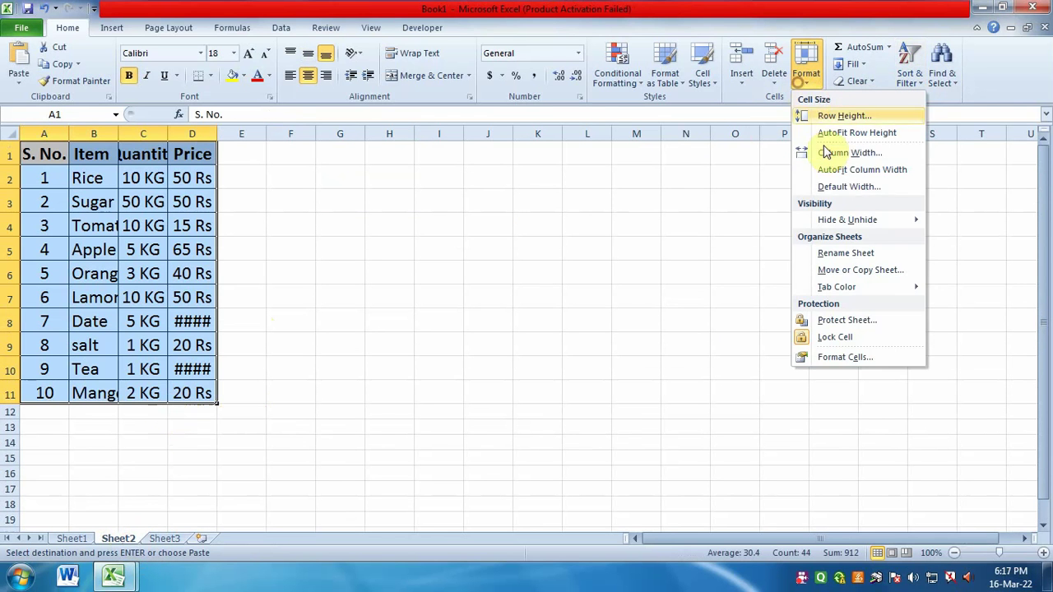
click(839, 174)
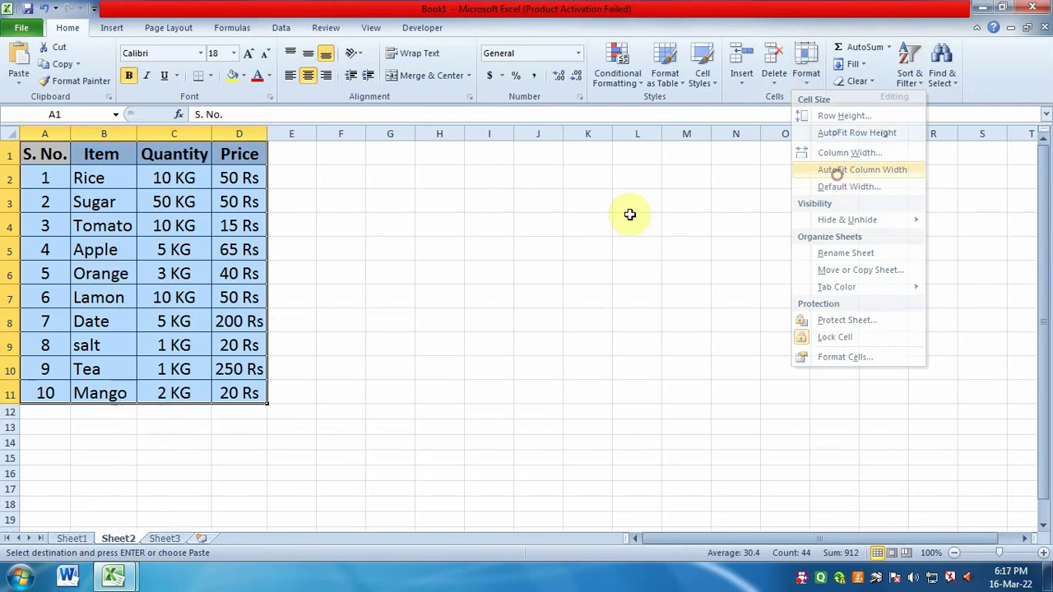
click(297, 157)
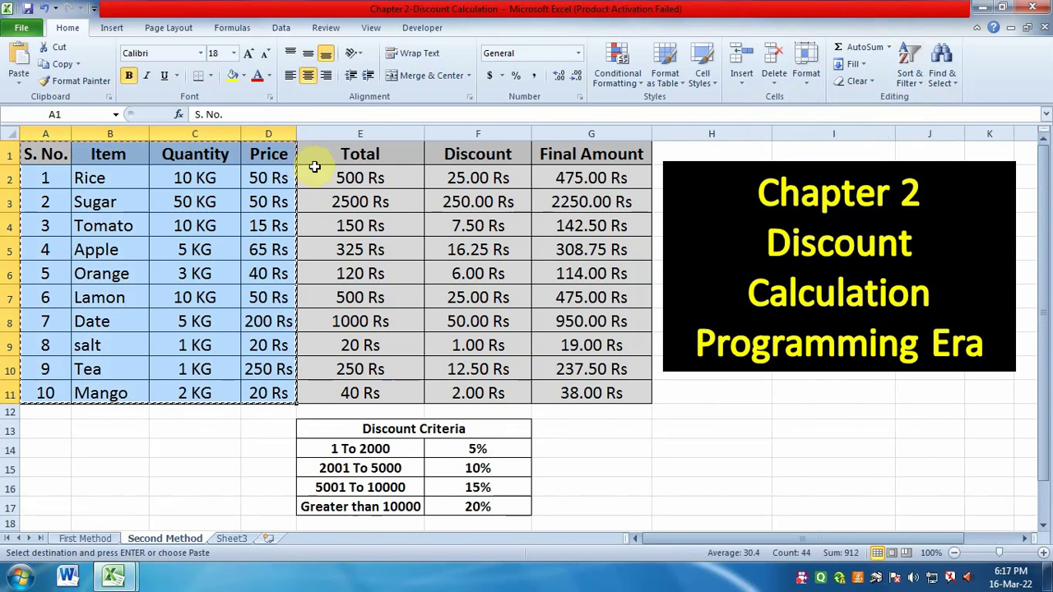
Step: Add a Total heading in E1 and fill =C2*D2 down for all ten items
click(347, 179)
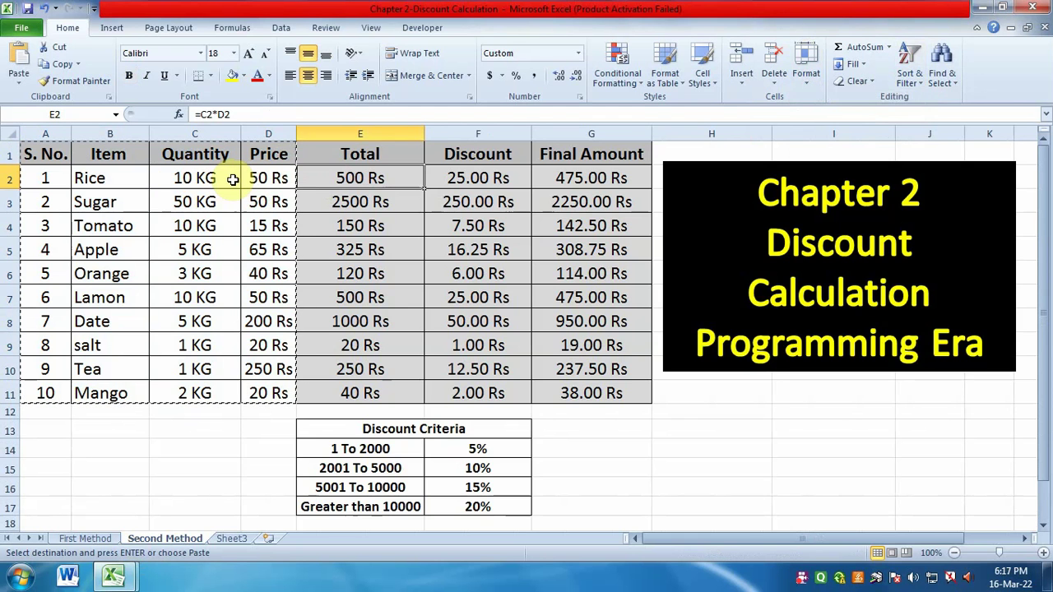
key(ctrl+Tab)
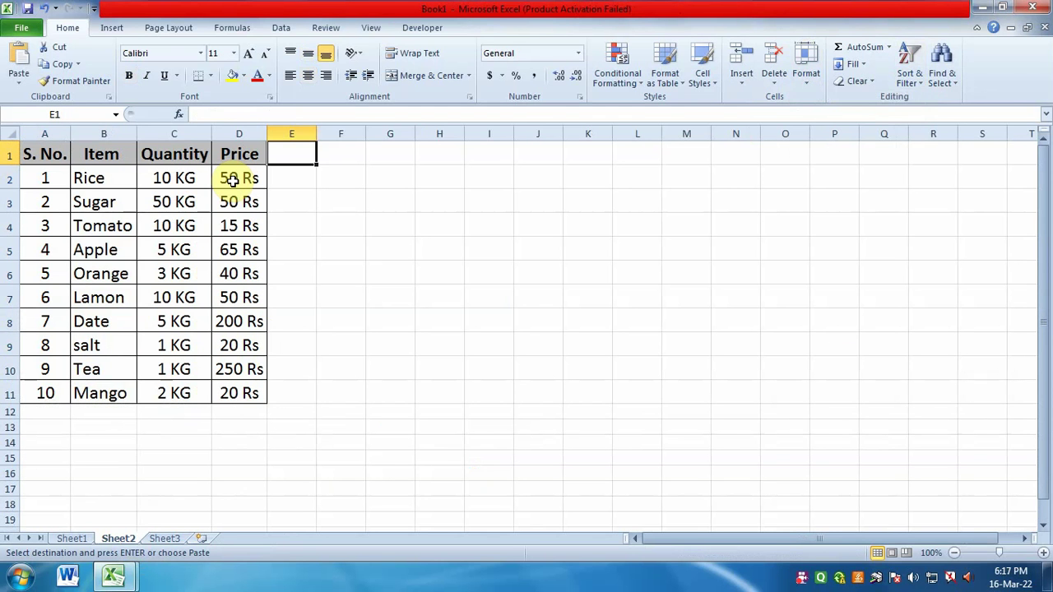
text(Total)
key(Return)
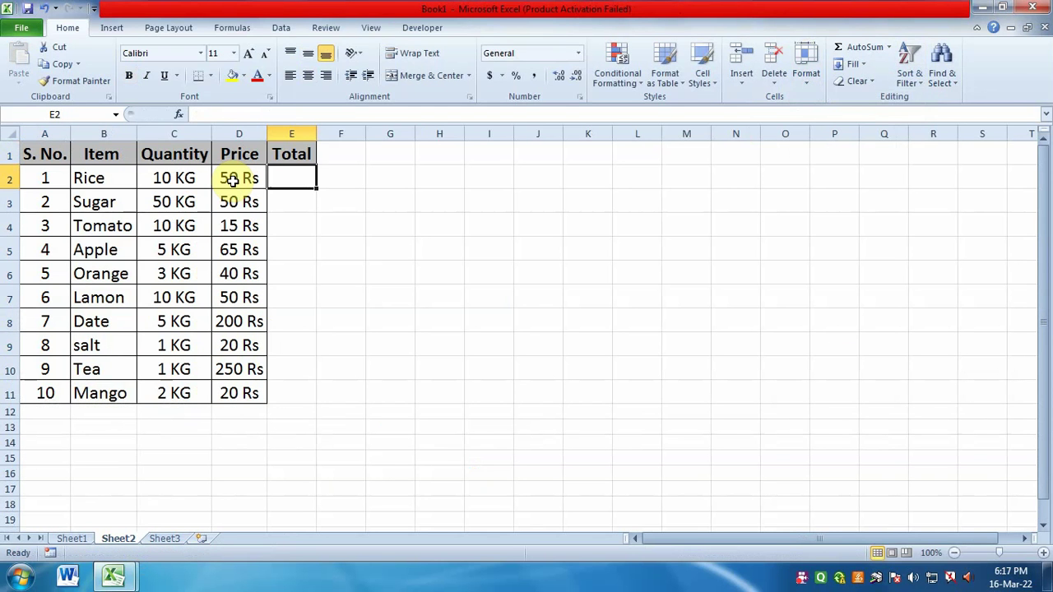
text(=)
click(164, 172)
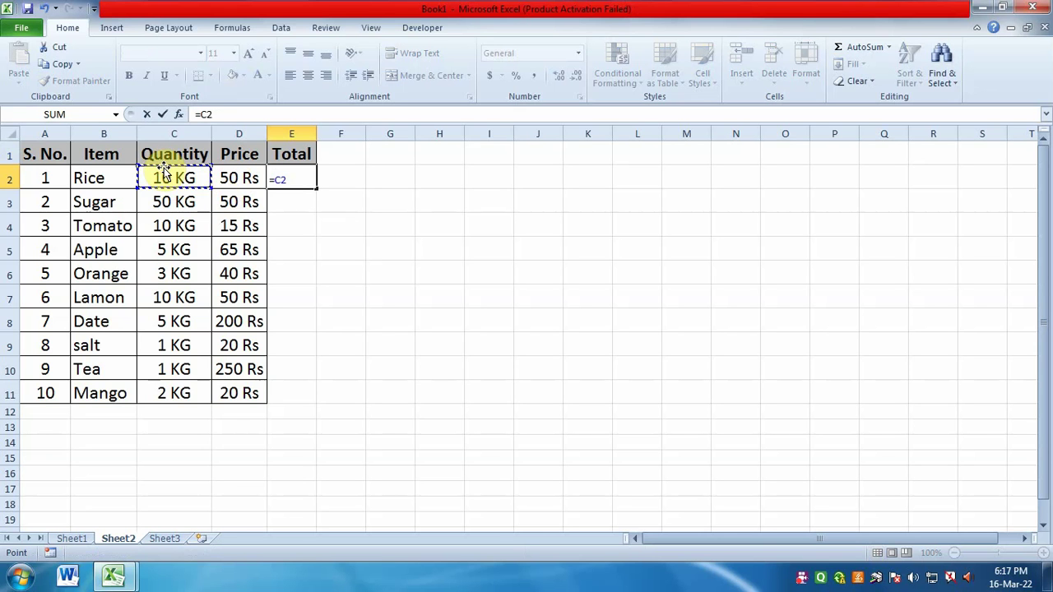
text(*)
click(234, 181)
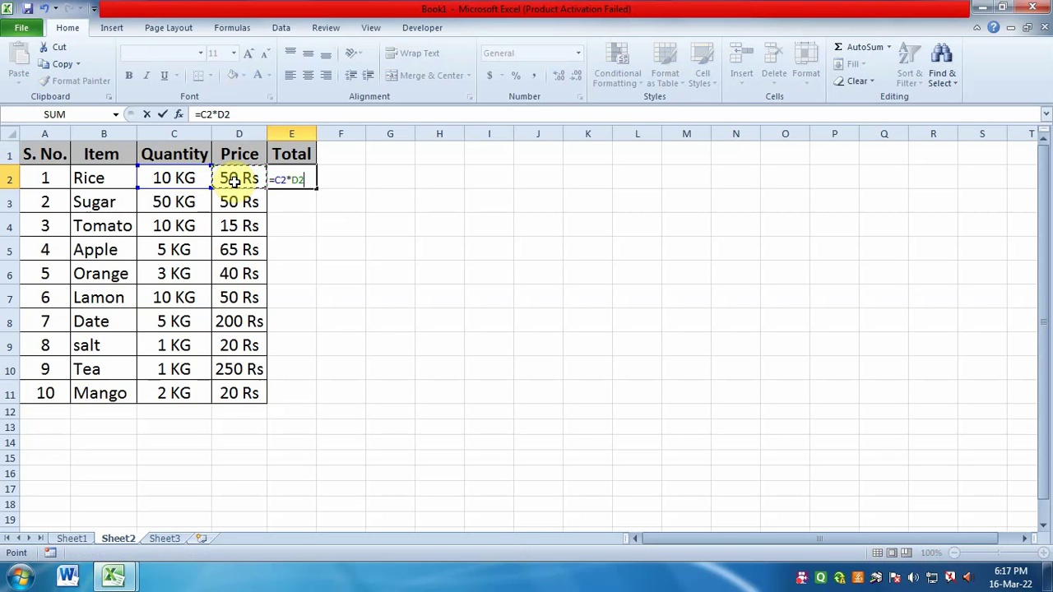
key(Return)
click(306, 179)
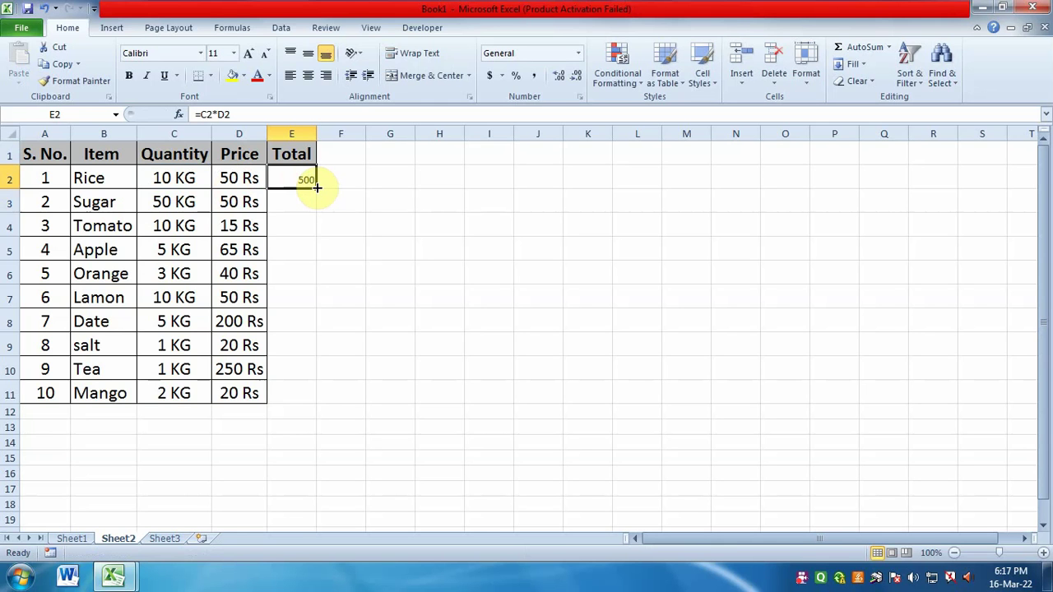
double_click(316, 188)
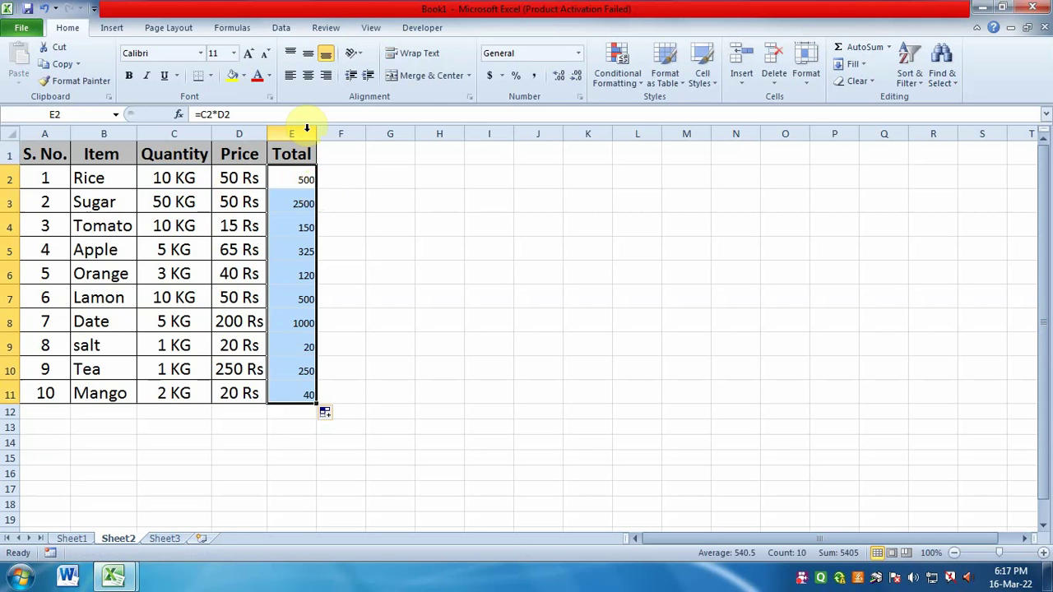
Step: Apply the Price column's Rs format to the Total values and widen column E
drag(237, 179, 235, 394)
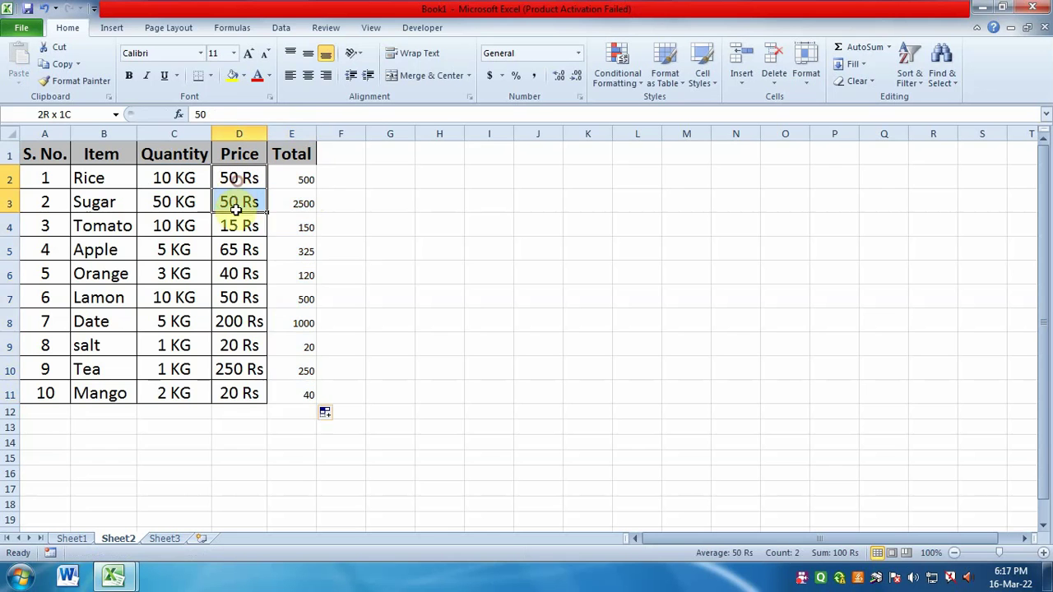
click(79, 80)
drag(298, 174, 289, 396)
drag(317, 134, 332, 135)
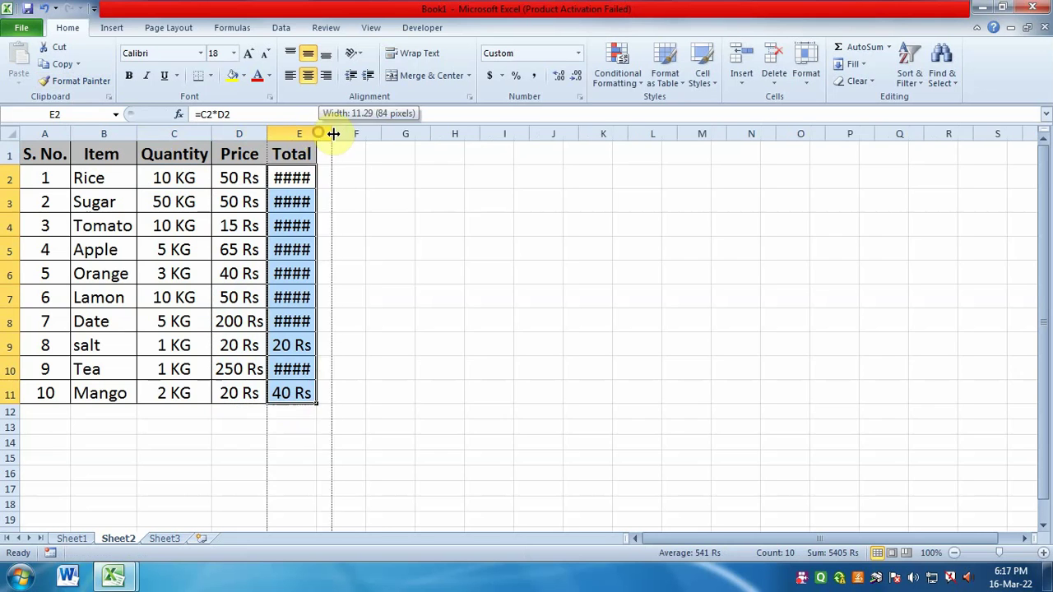
click(353, 157)
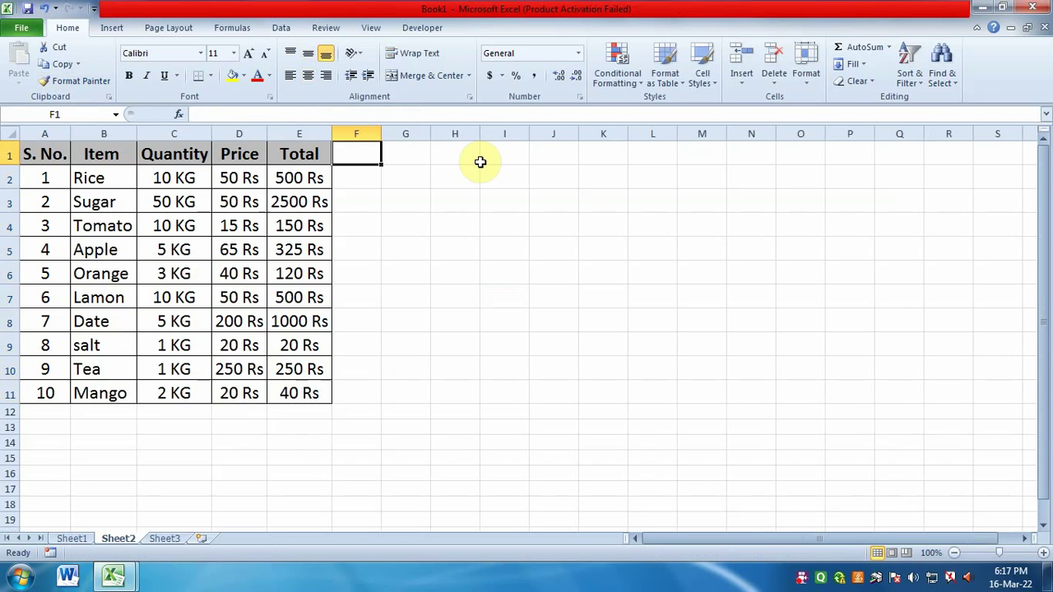
Step: Enter the Discount heading in F1 and widen column F
text(Discount)
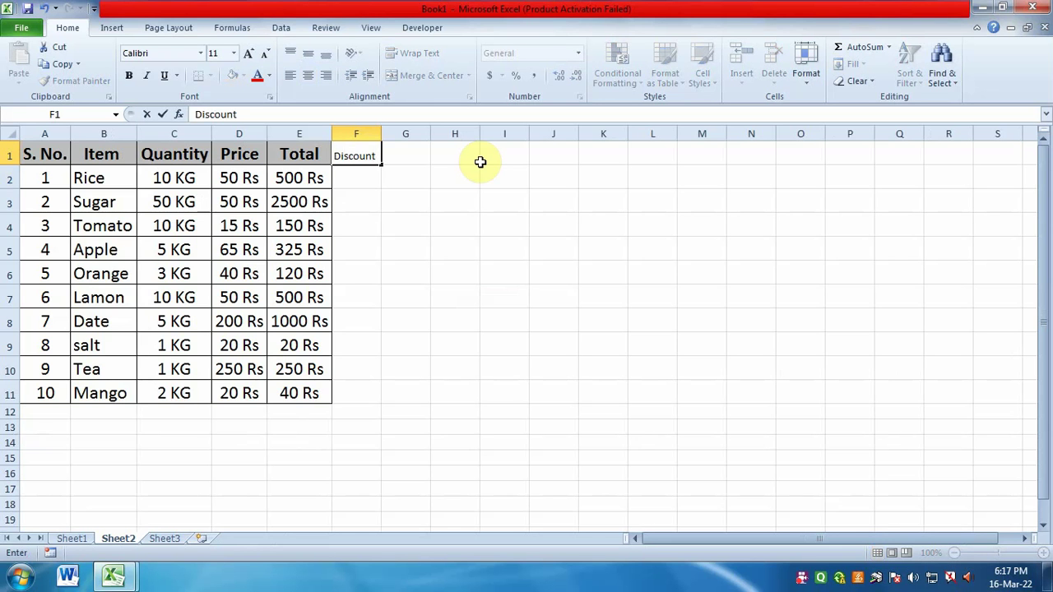
key(Return)
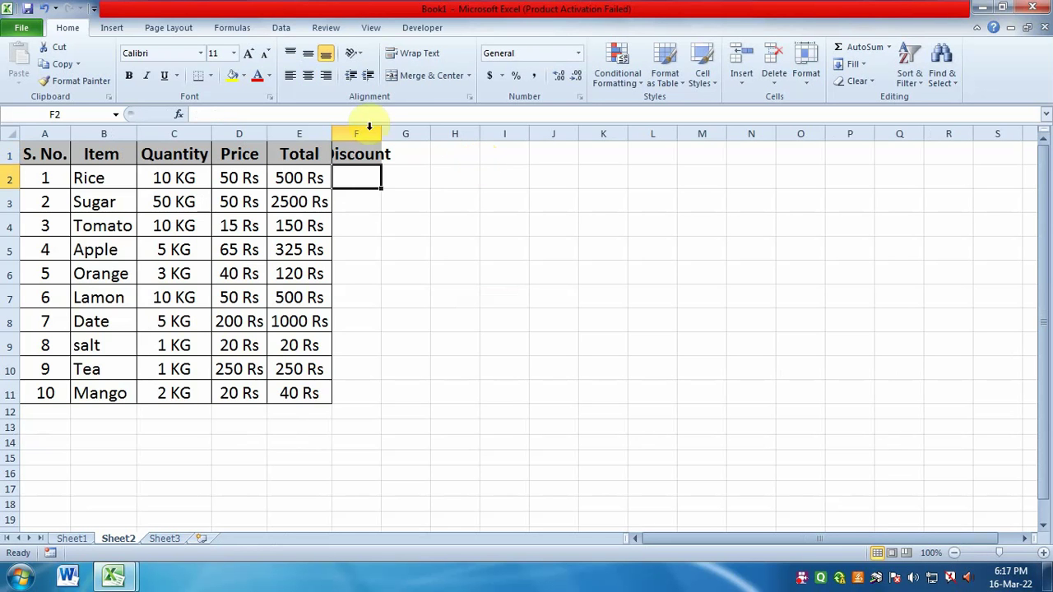
drag(382, 134, 417, 133)
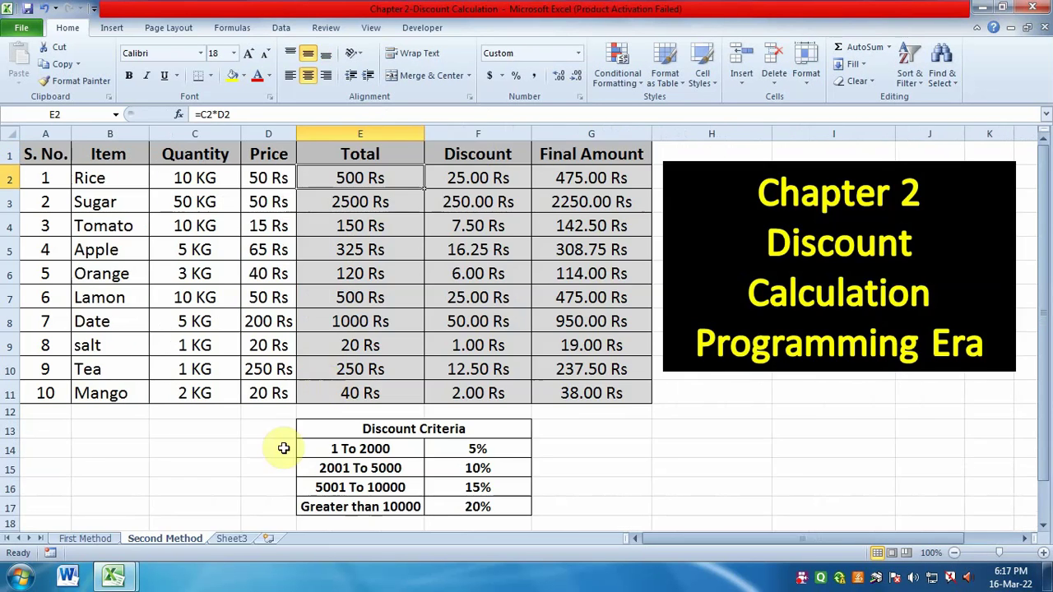
Step: Paste the 5%–20% Discount Criteria table from the reference workbook at B14 and widen column B
drag(411, 442, 425, 505)
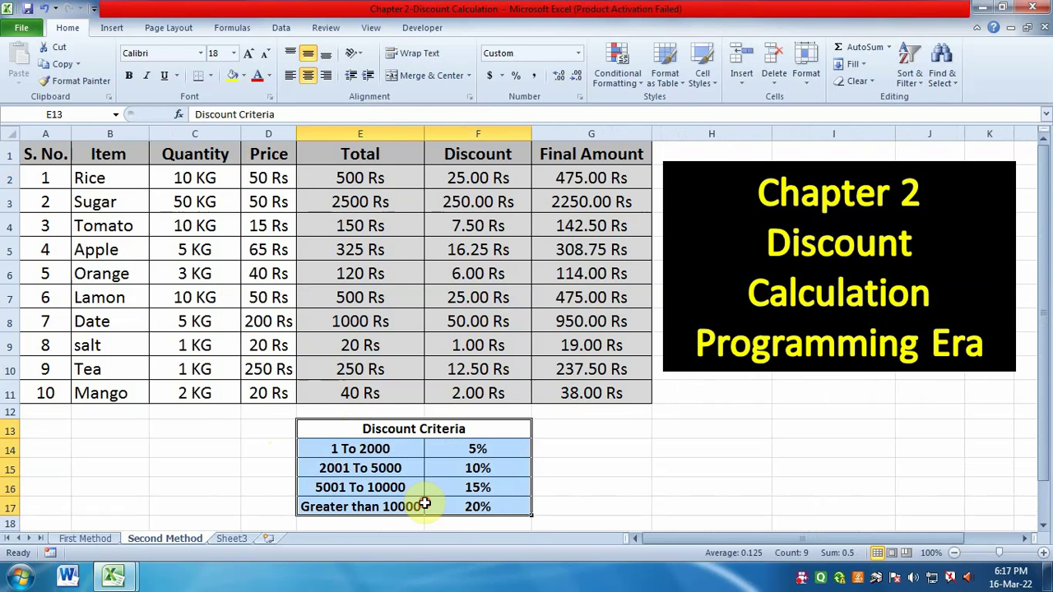
key(ctrl+c)
key(alt+Tab)
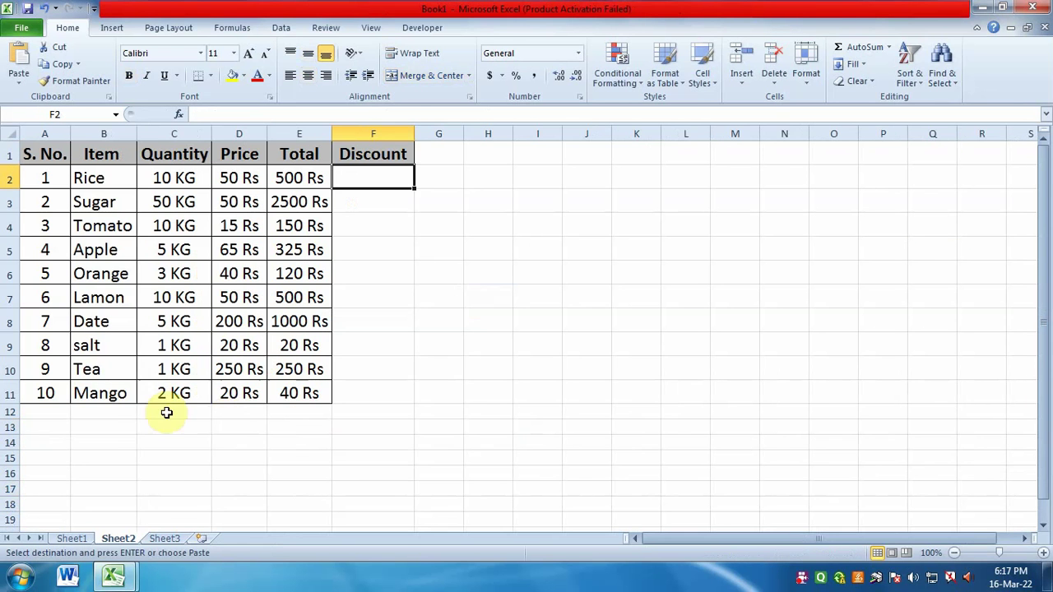
click(106, 442)
key(ctrl+v)
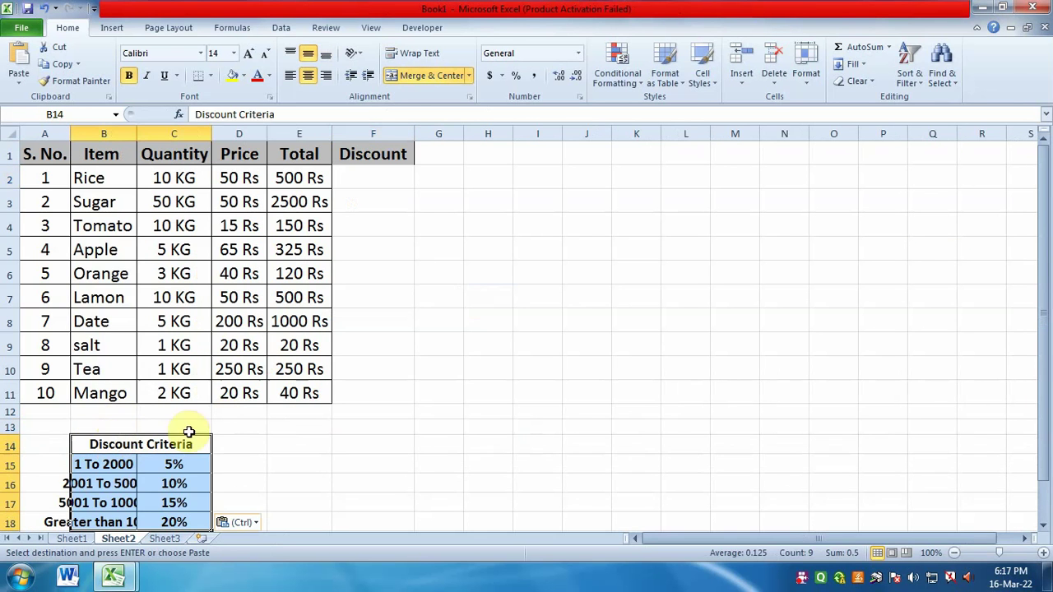
drag(137, 134, 192, 138)
scroll(276, 374, down, 1)
scroll(193, 157, up, 1)
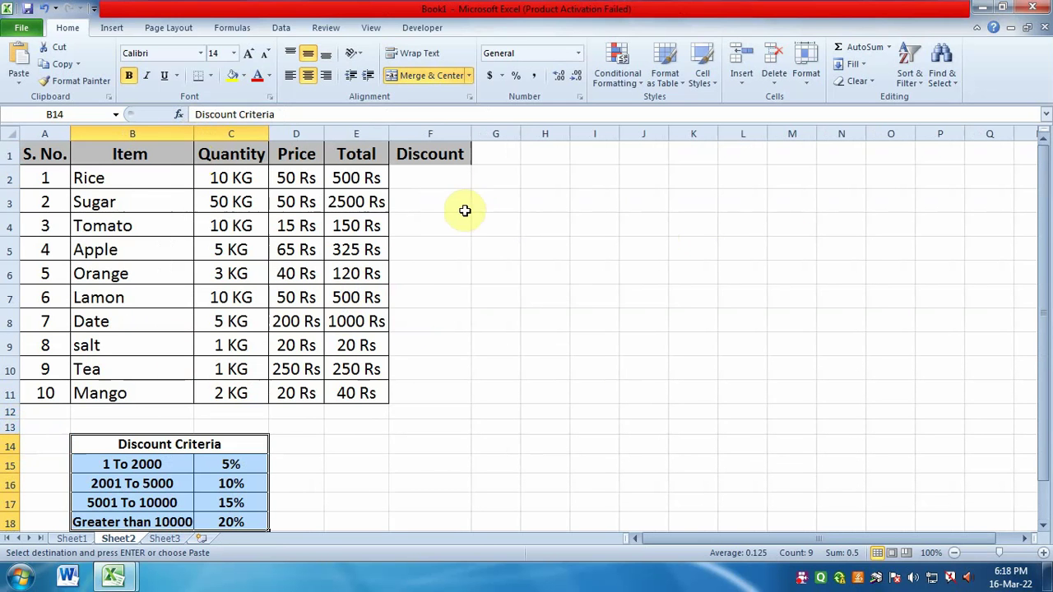
click(444, 176)
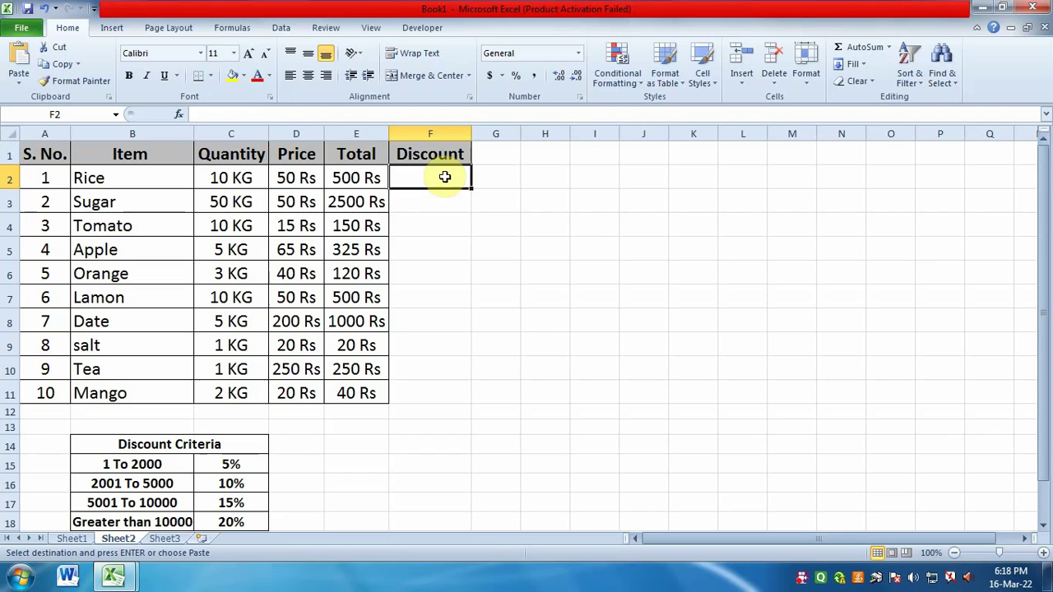
Step: Start F2's nested IF(AND()) formula with 5% of Total for totals 1 to 2000
text(=if)
key(Tab)
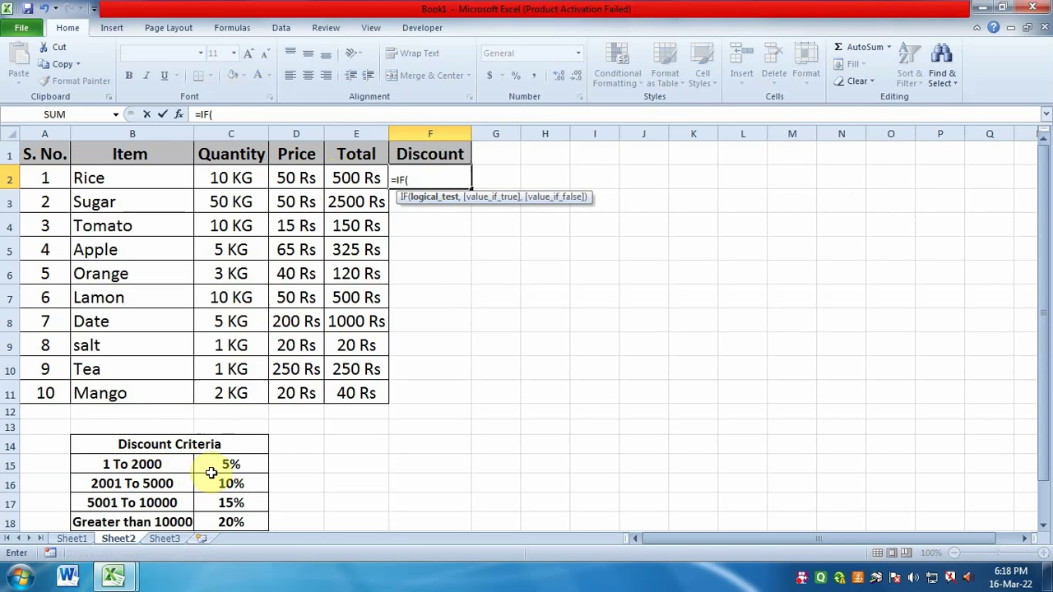
text(and)
key(Tab)
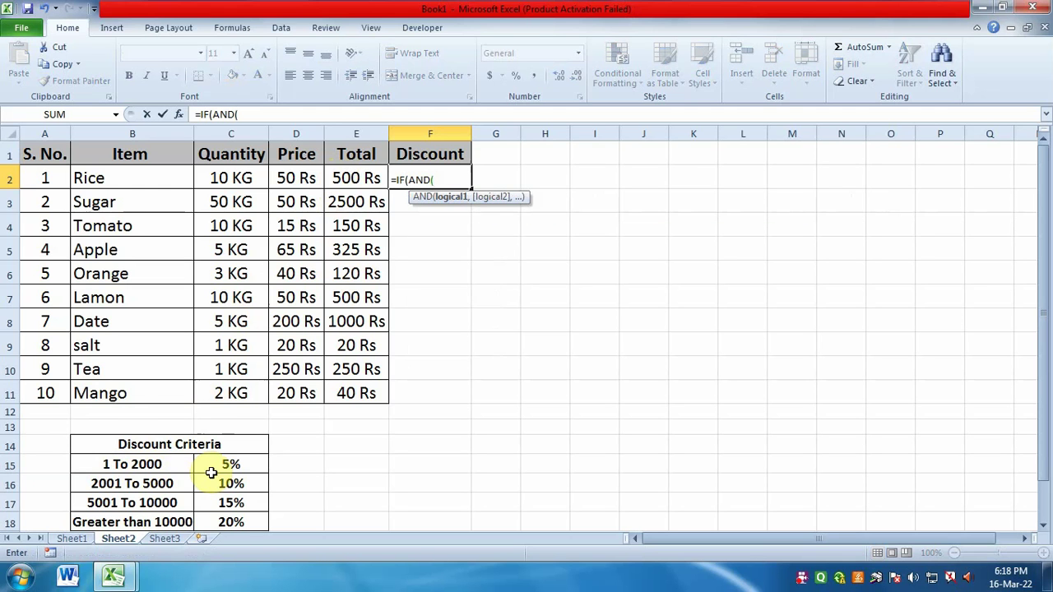
click(355, 179)
text(>=1)
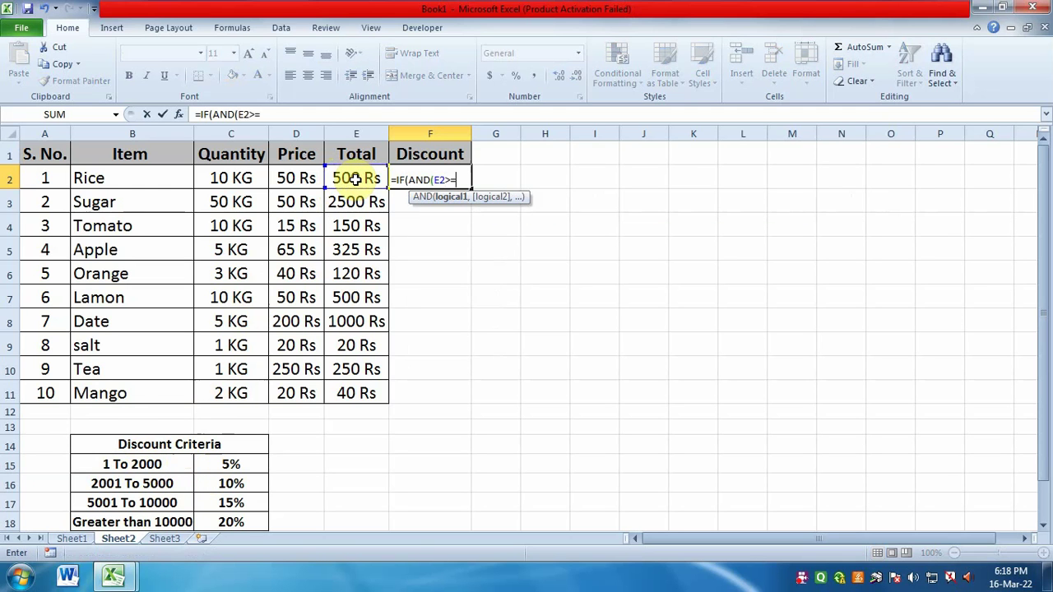
text(,)
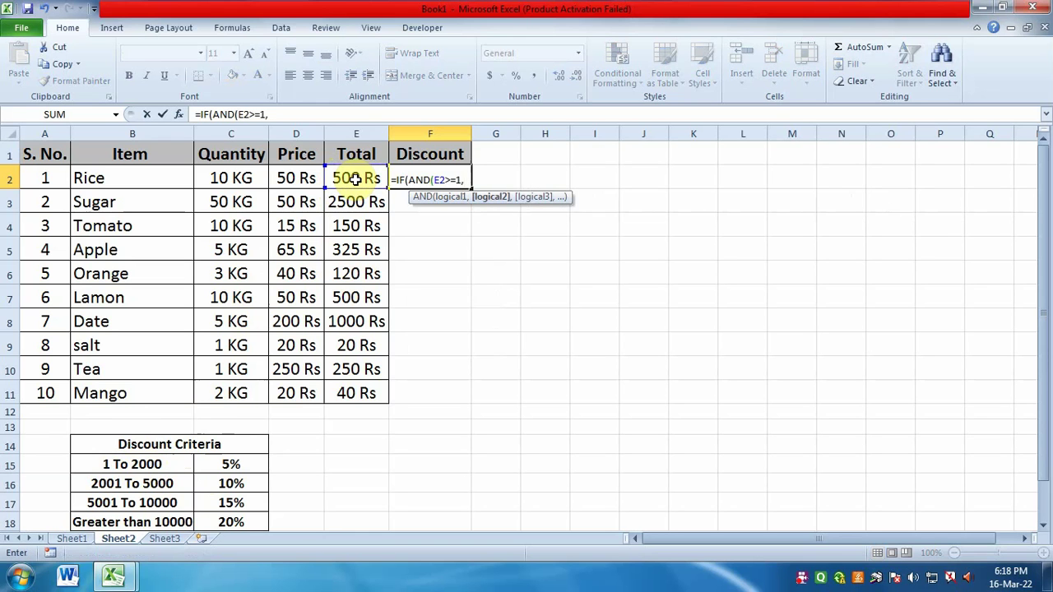
click(355, 179)
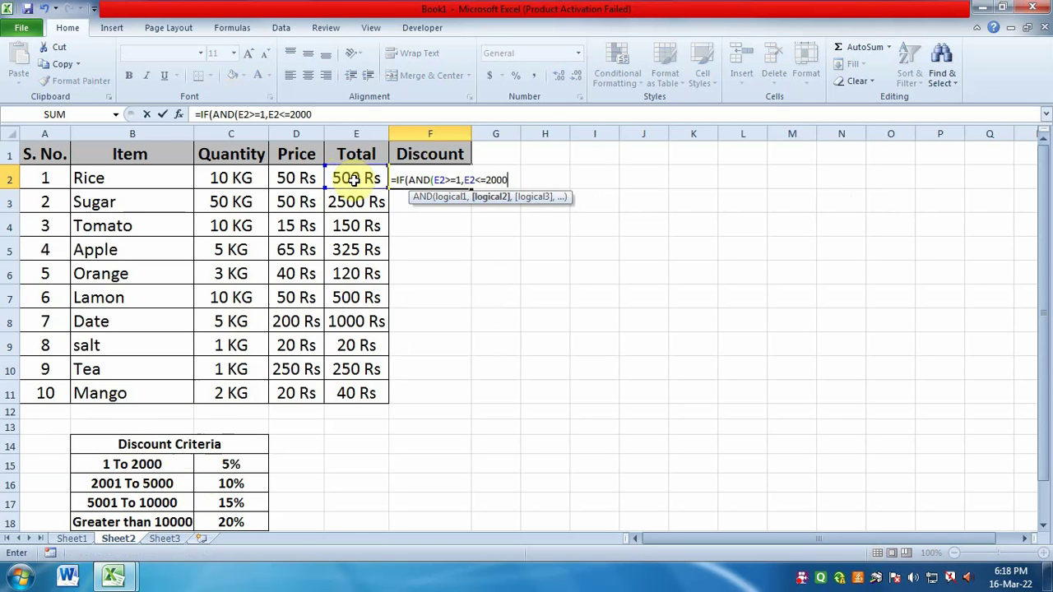
text(,)
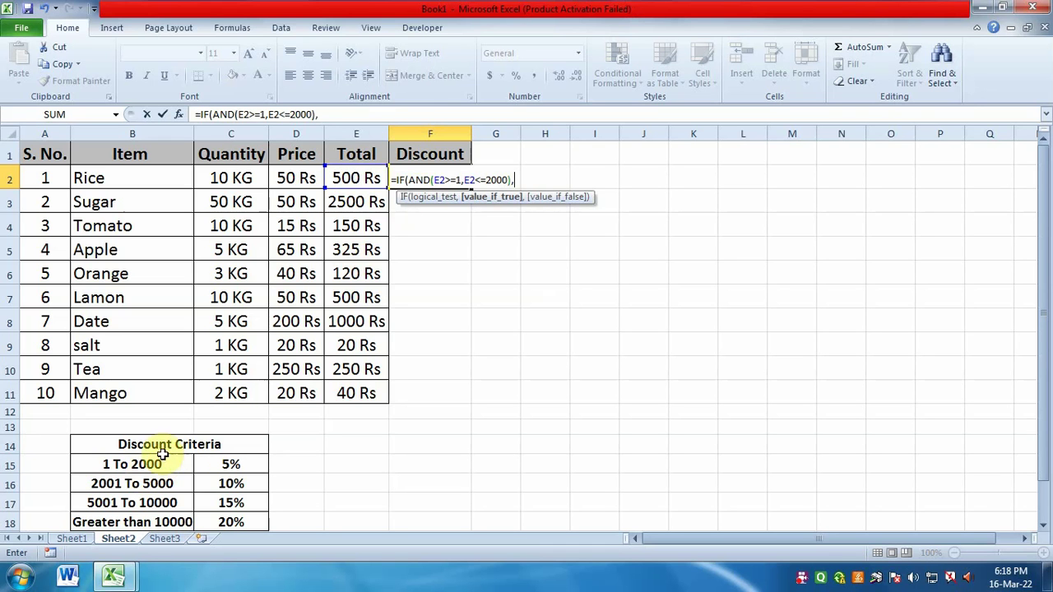
click(342, 178)
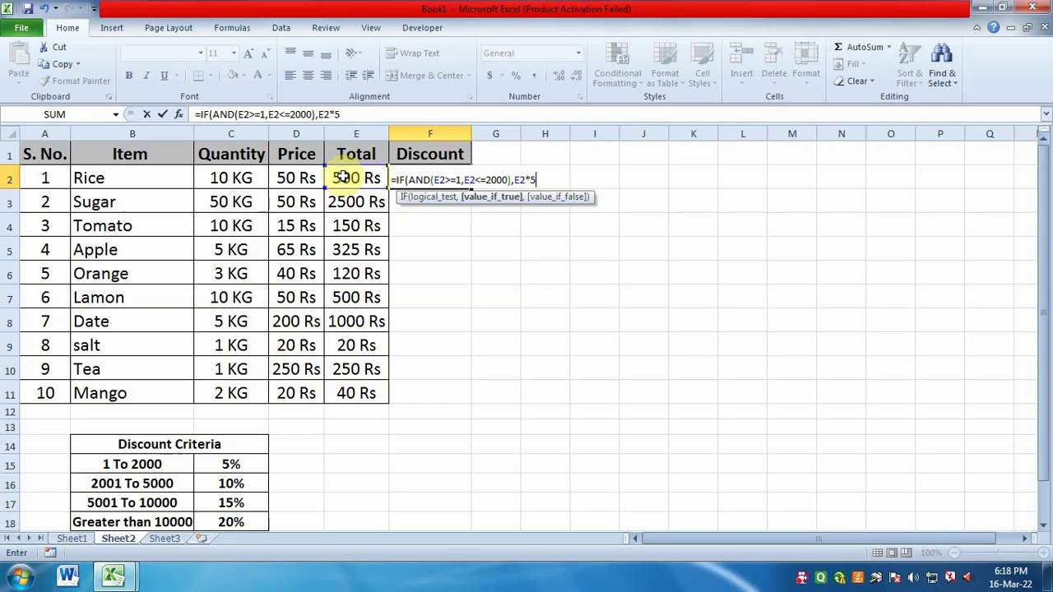
text(00,)
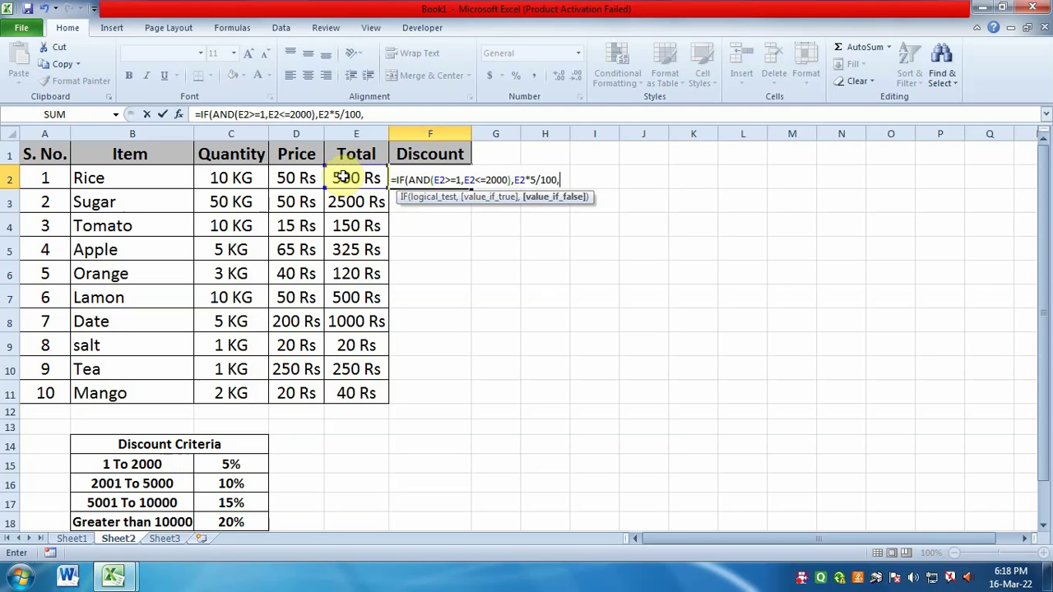
text(if)
Step: Add the second IF/AND branch giving 10% of Total for totals 2001 to 5000
key(Tab)
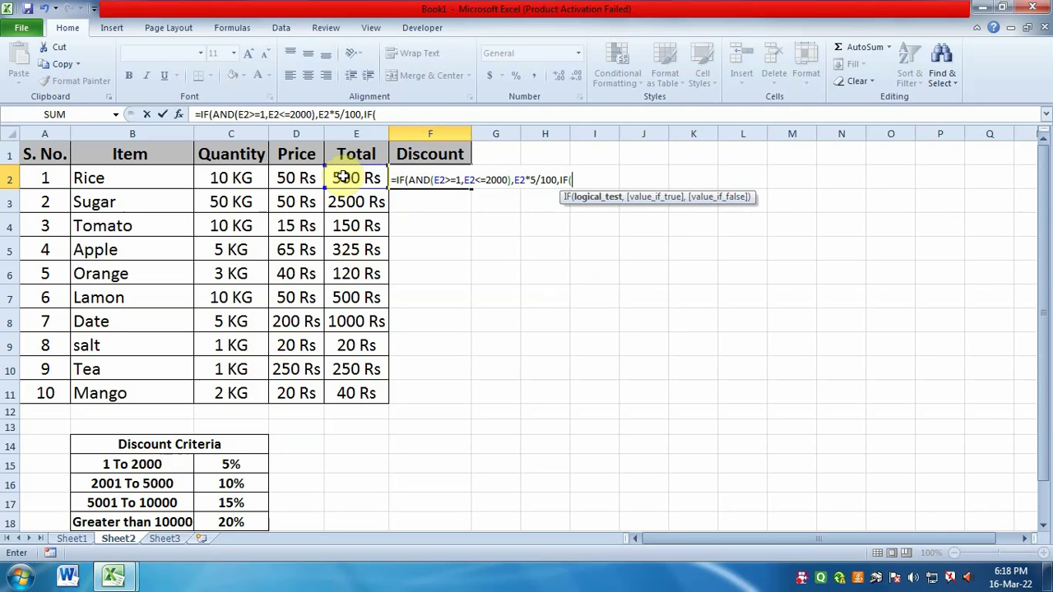
text(and)
key(Tab)
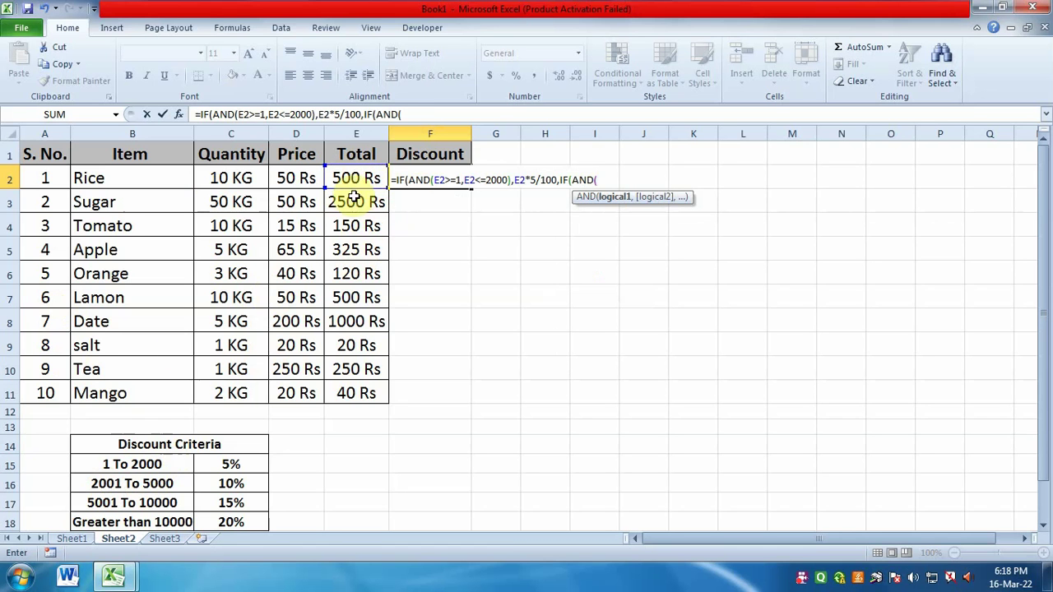
click(350, 178)
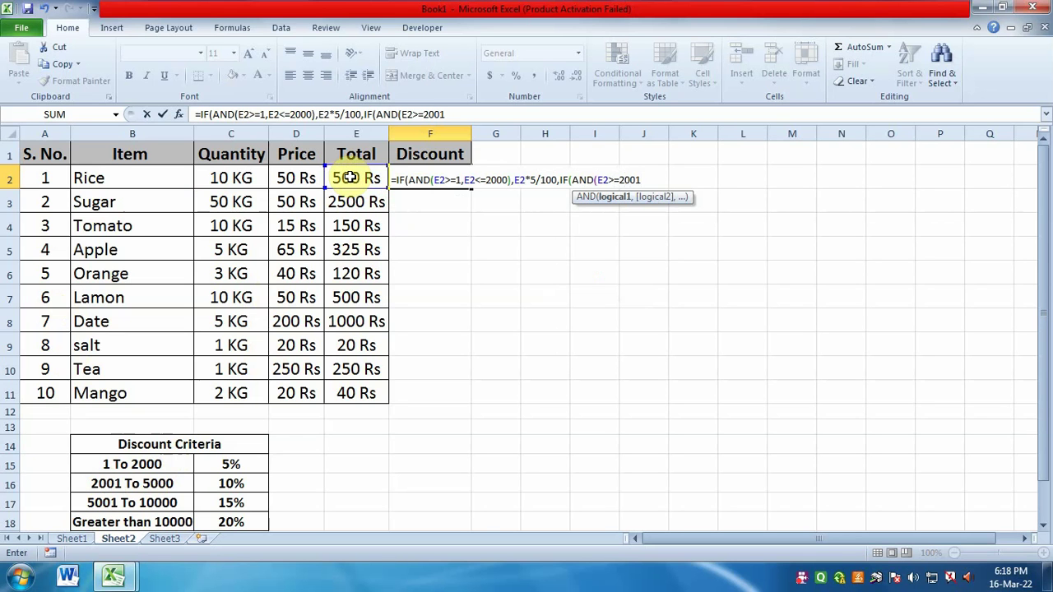
text(,)
click(350, 178)
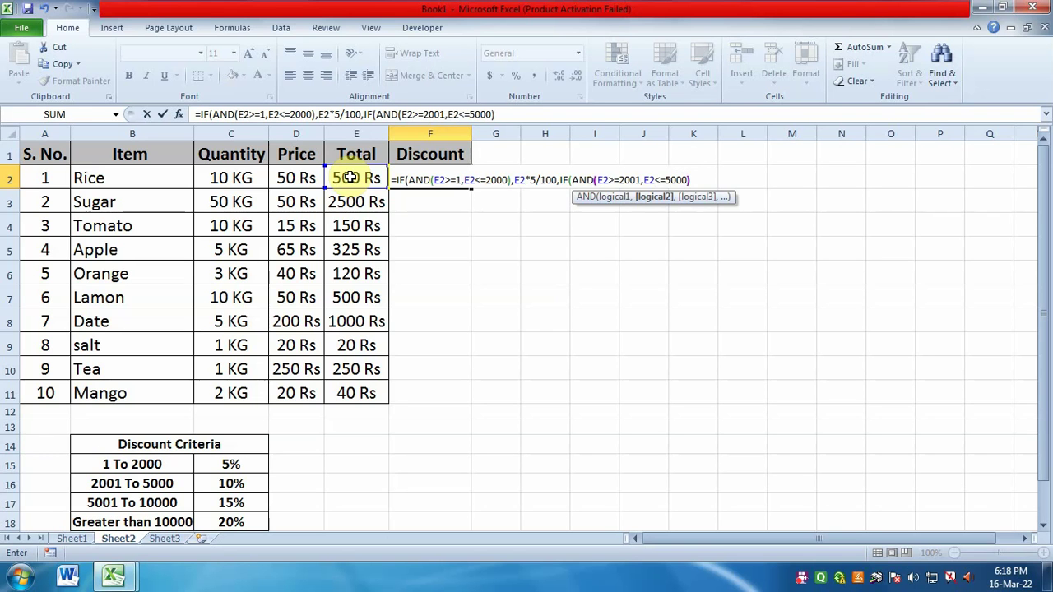
text(,)
click(349, 178)
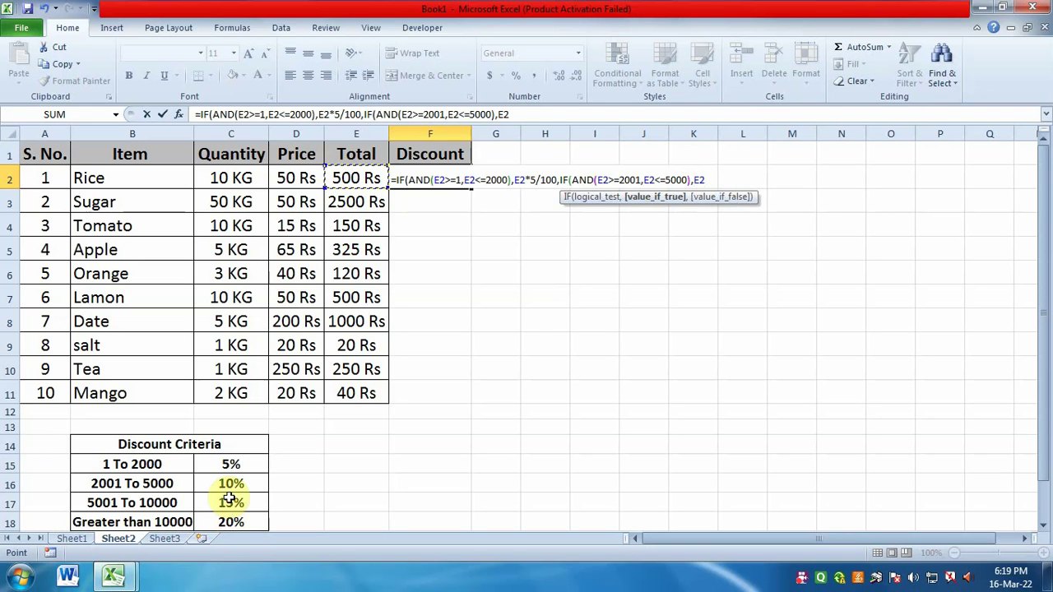
text(*10/100)
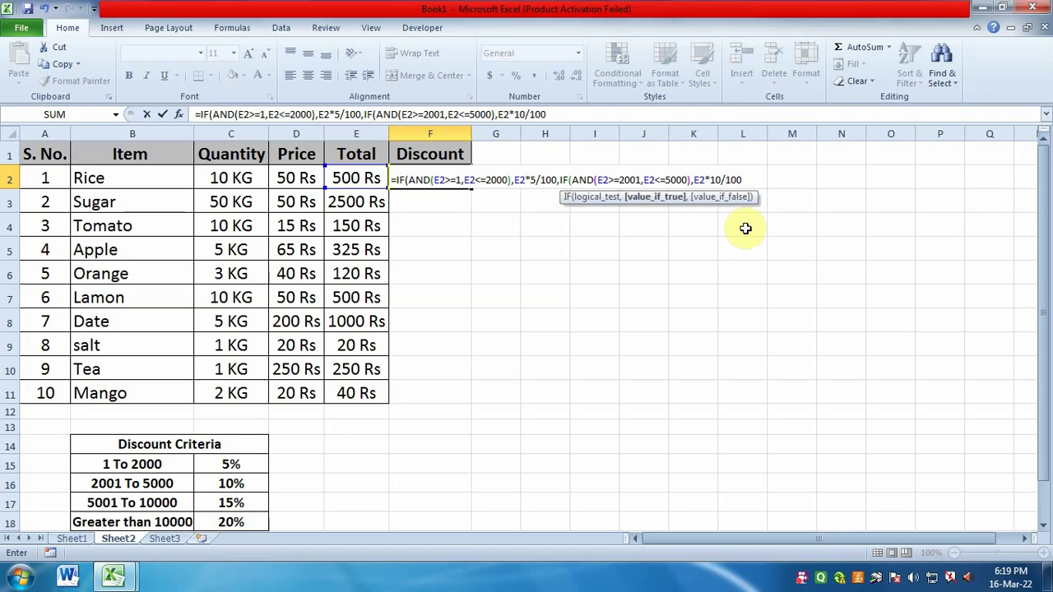
text(,IF()
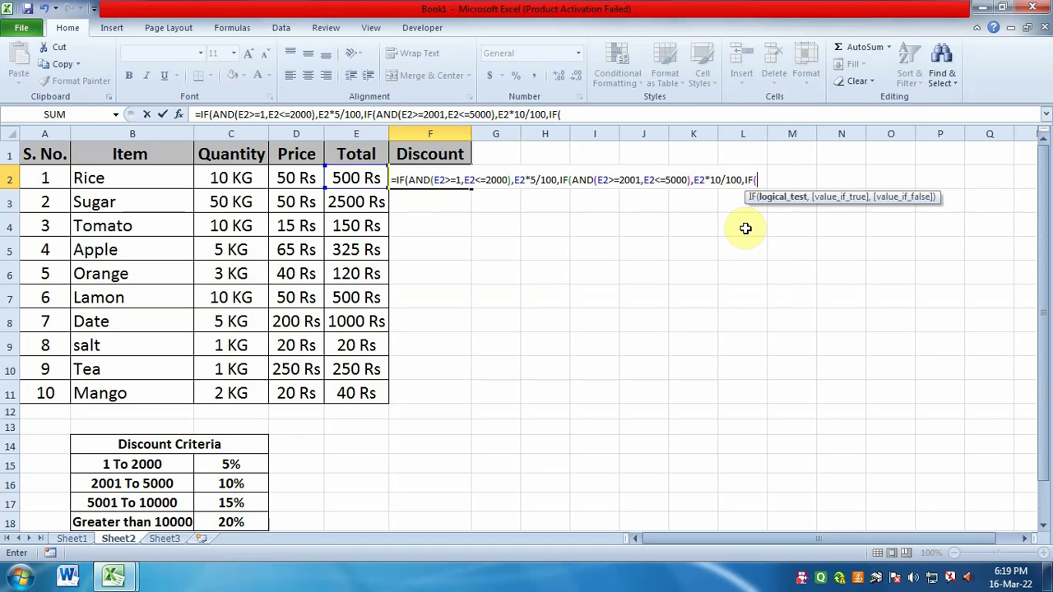
text(and)
Step: Add the 15% branch and the 20% fallback, closing the formula to give 25 for Rice
key(Tab)
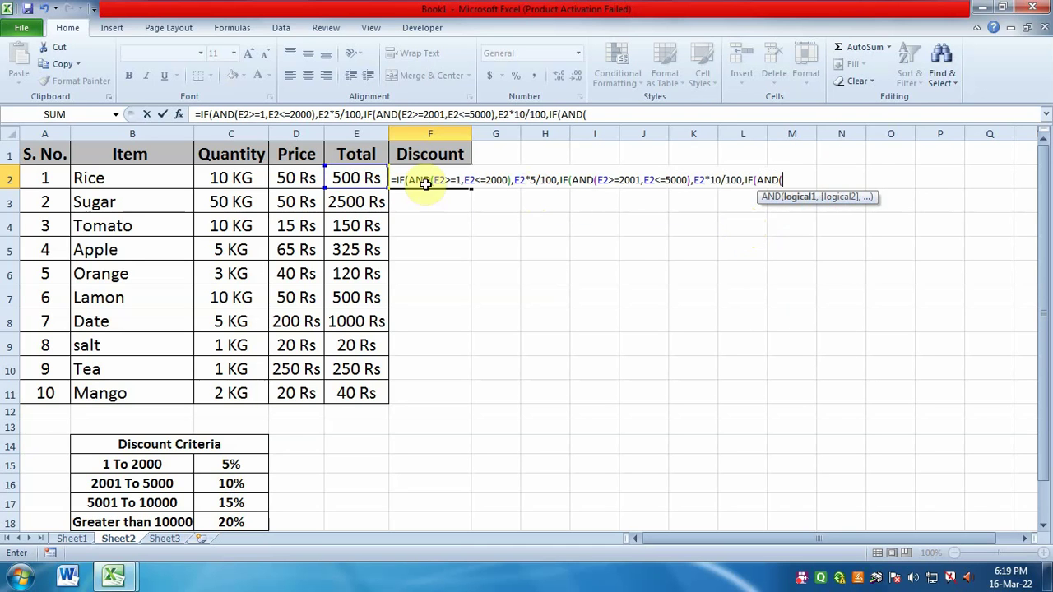
click(340, 178)
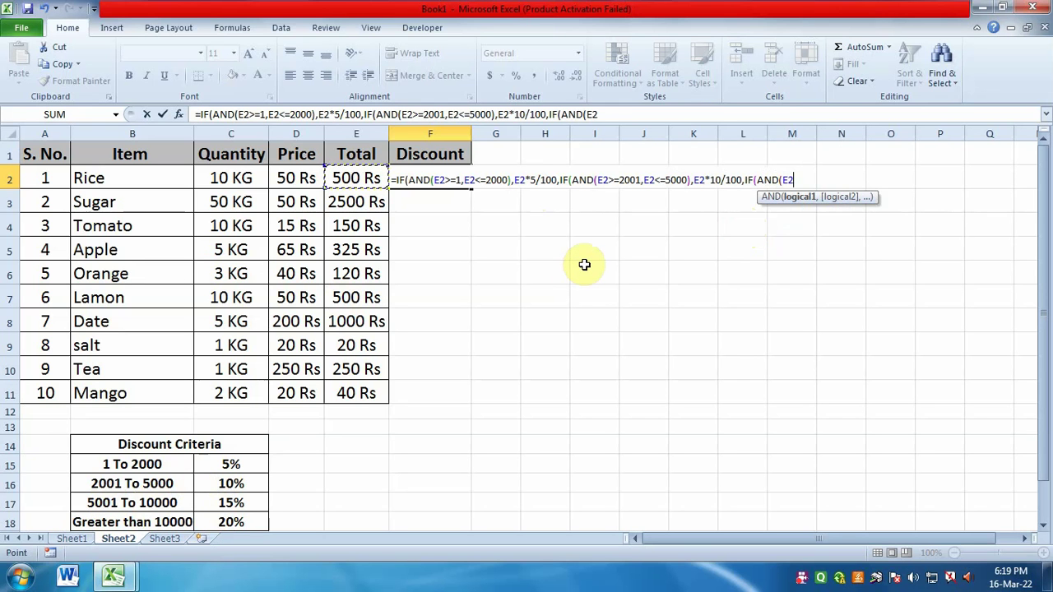
text(>=1)
text(,)
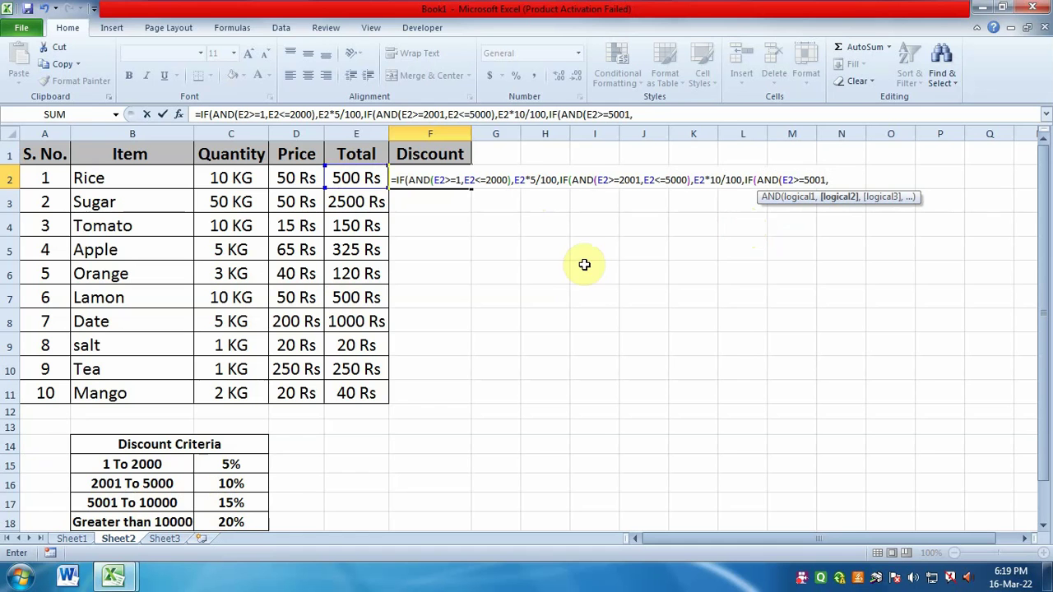
click(335, 177)
text(<=10000)
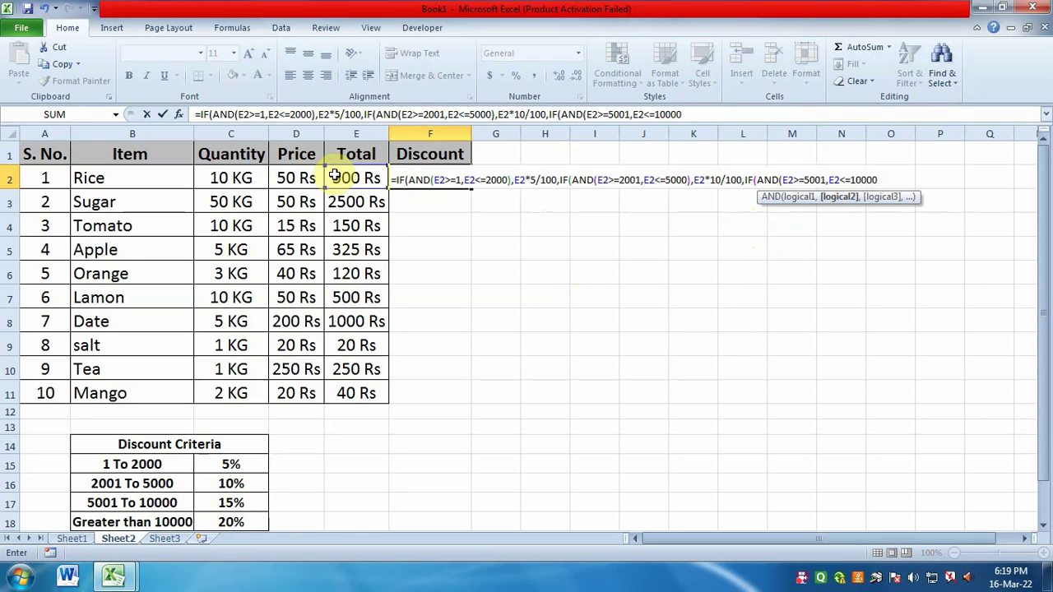
text(,)
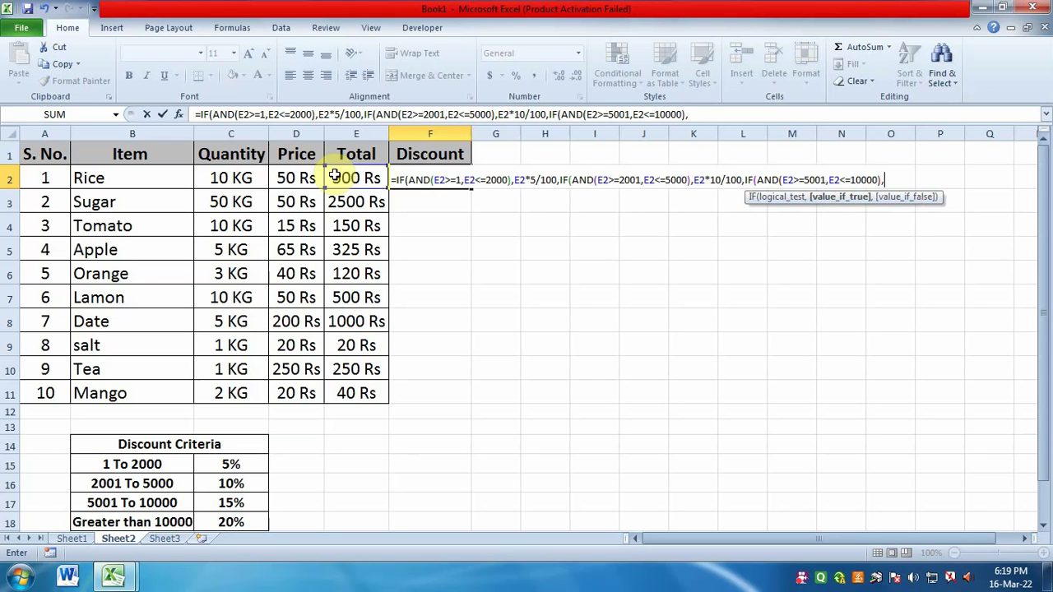
click(335, 177)
text(*)
text(,)
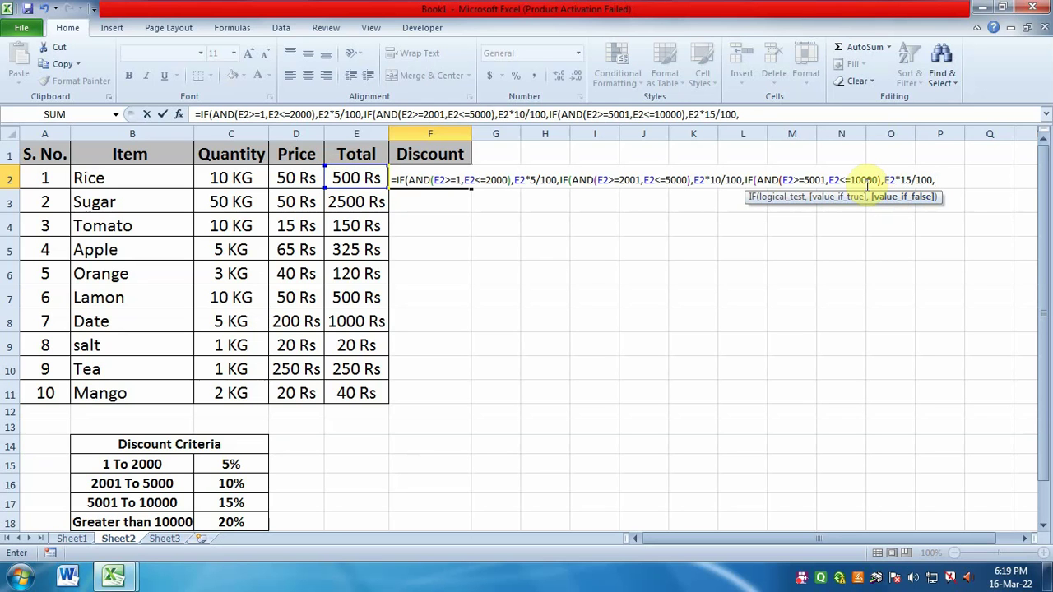
click(362, 179)
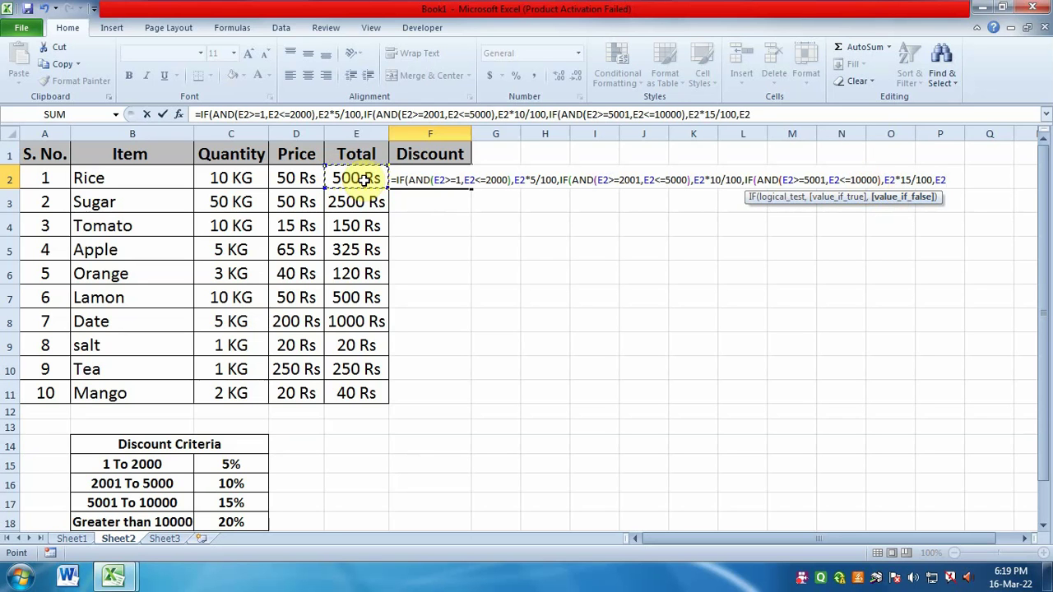
text(*20/100)
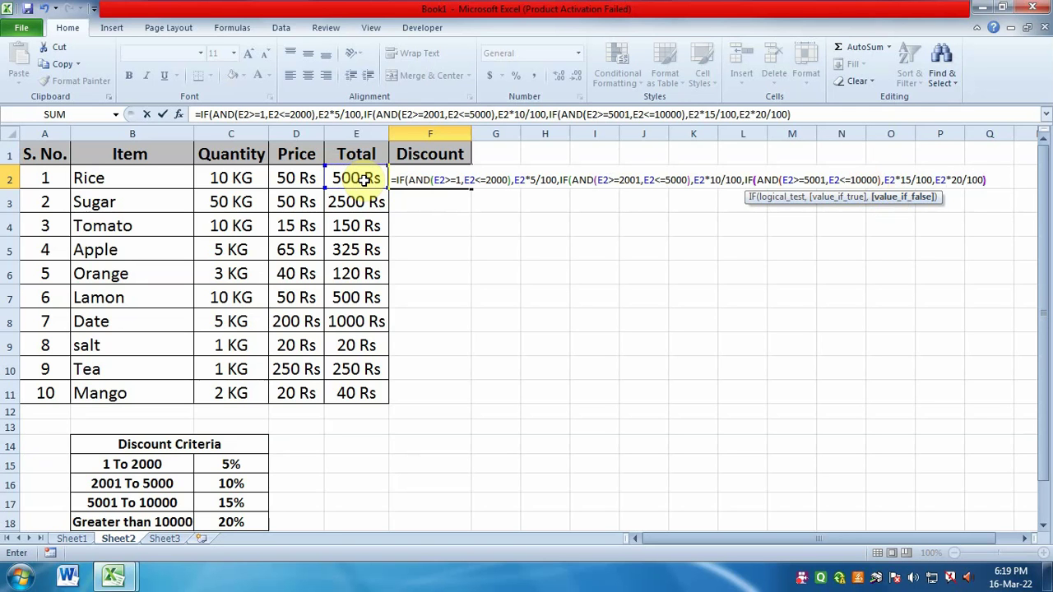
text()))
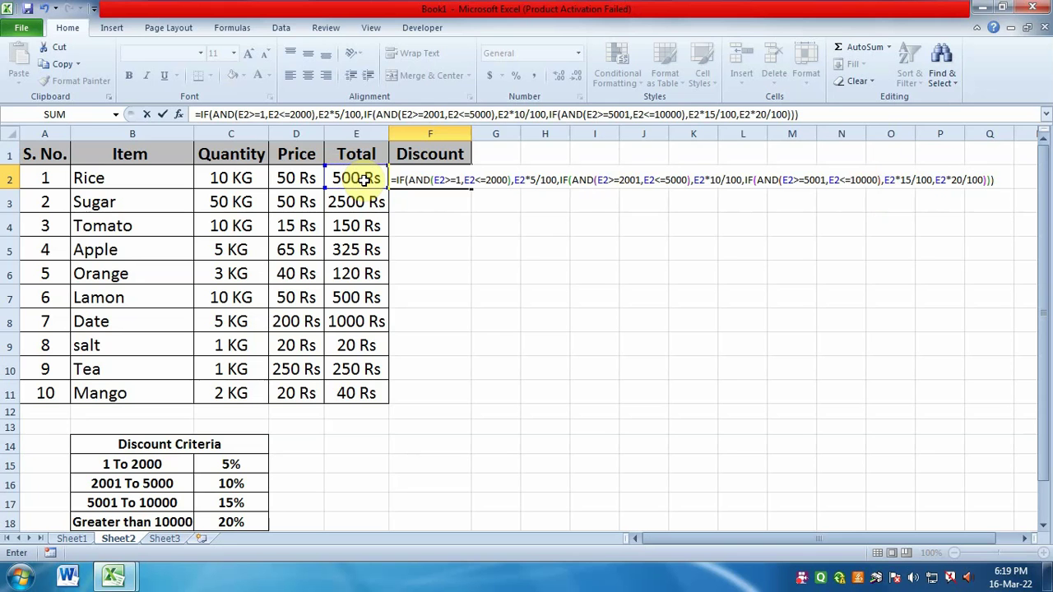
key(Return)
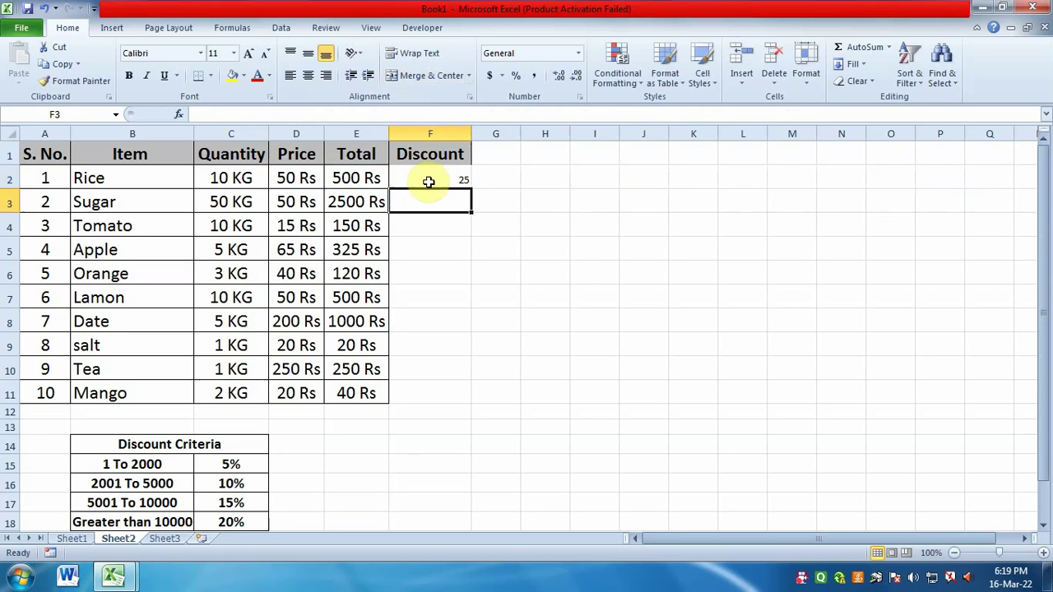
Step: Fill the discount formula down to row 11 and add a widened Final Amount heading in G1
click(428, 178)
double_click(472, 187)
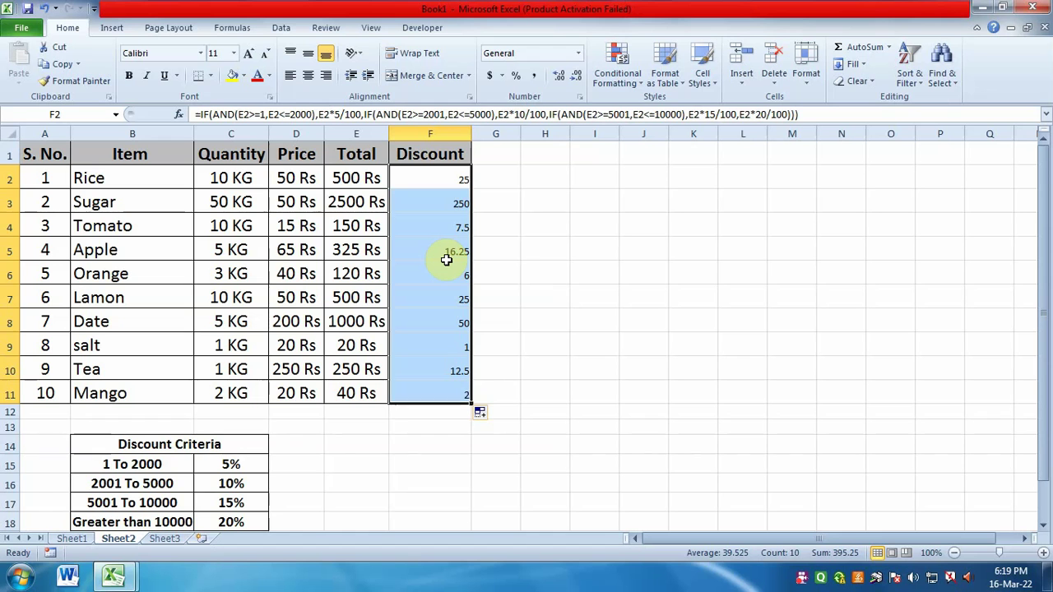
click(464, 155)
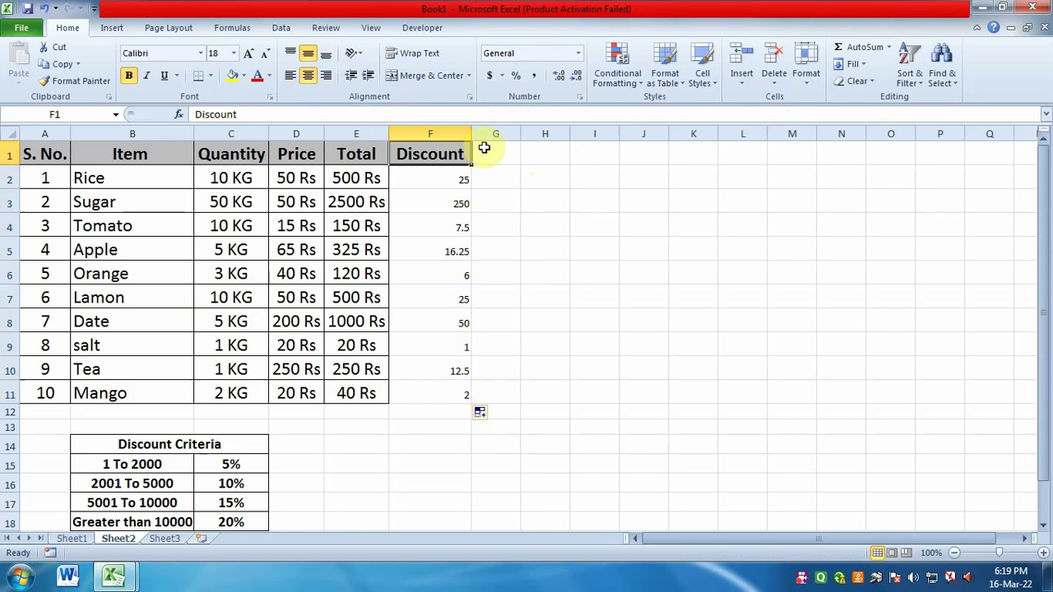
click(487, 148)
text(Final)
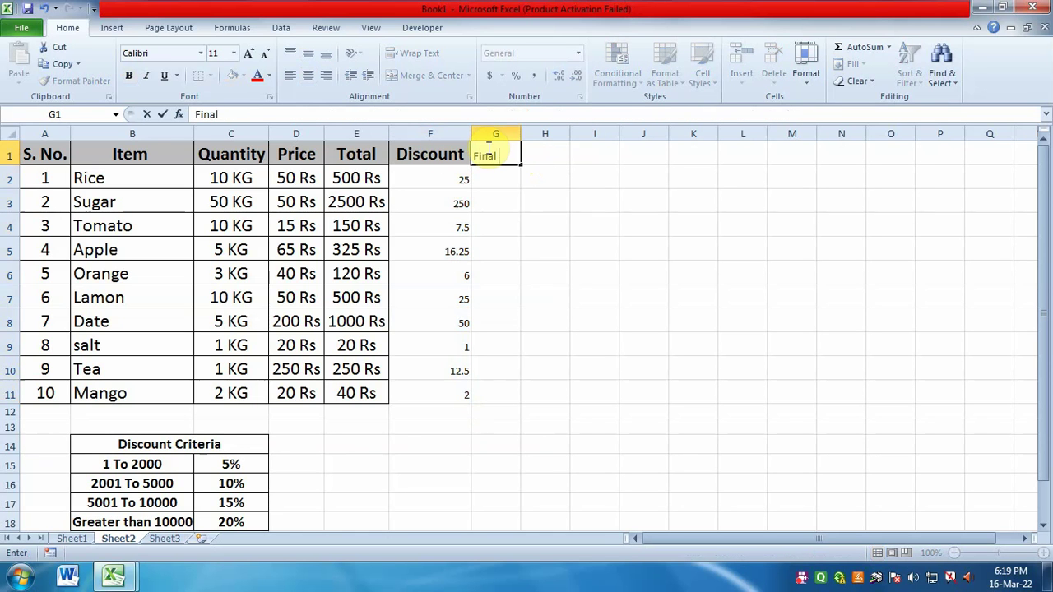
text( Amount)
key(Return)
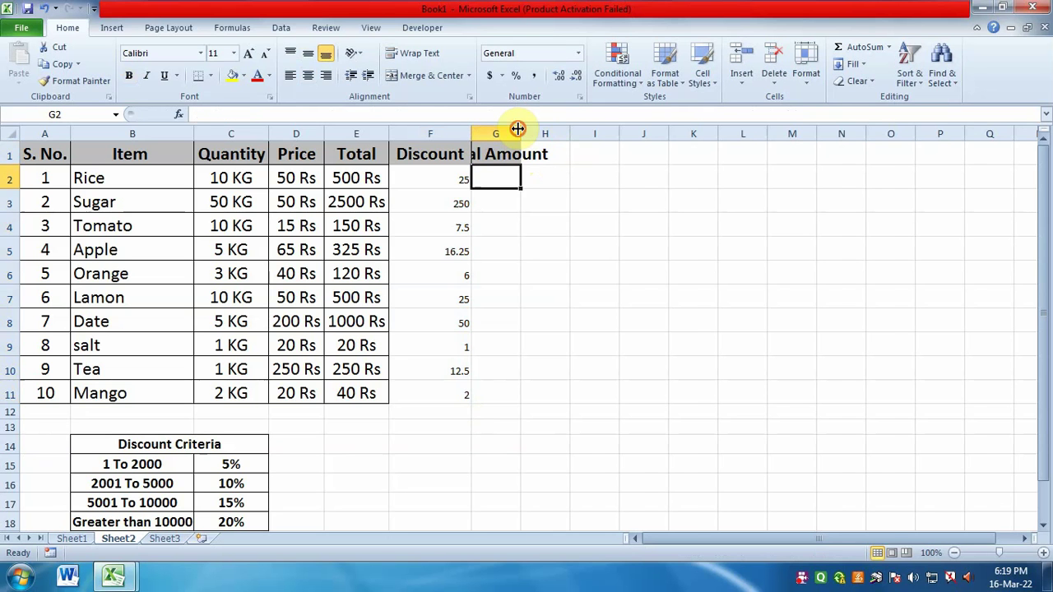
drag(520, 133, 595, 133)
Step: Enter =E2-F2 in G2 and fill it down, from 475 Rs for Rice to 38 Rs for Mango
text(=)
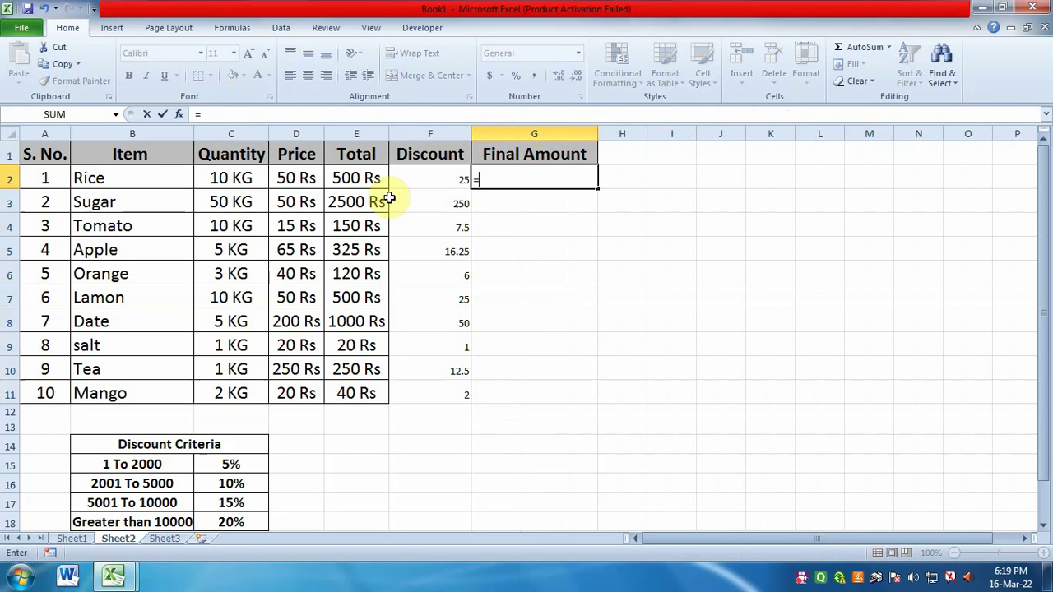
click(352, 179)
text(-)
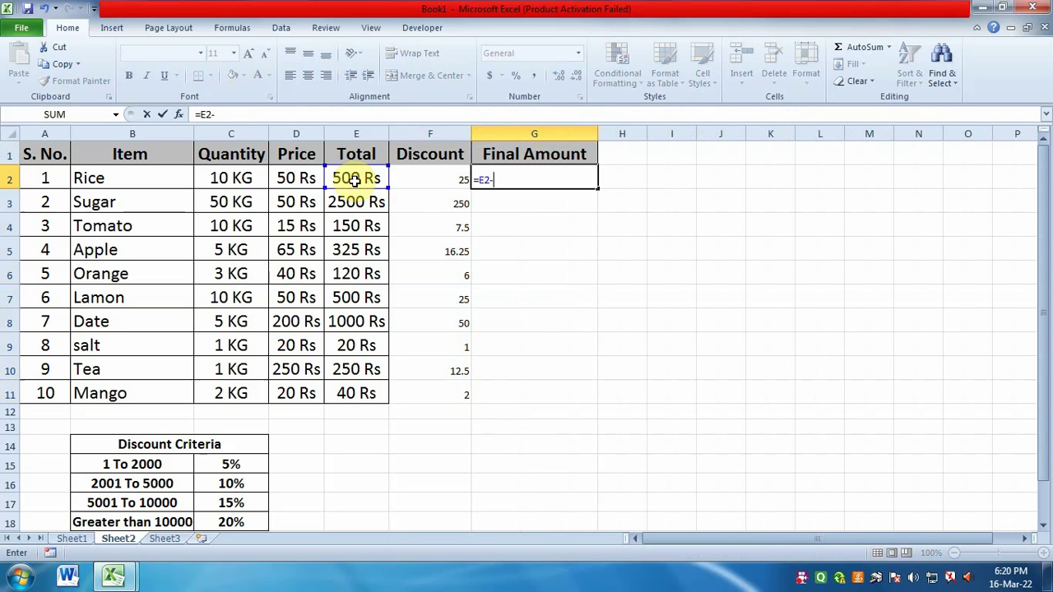
click(416, 174)
key(Return)
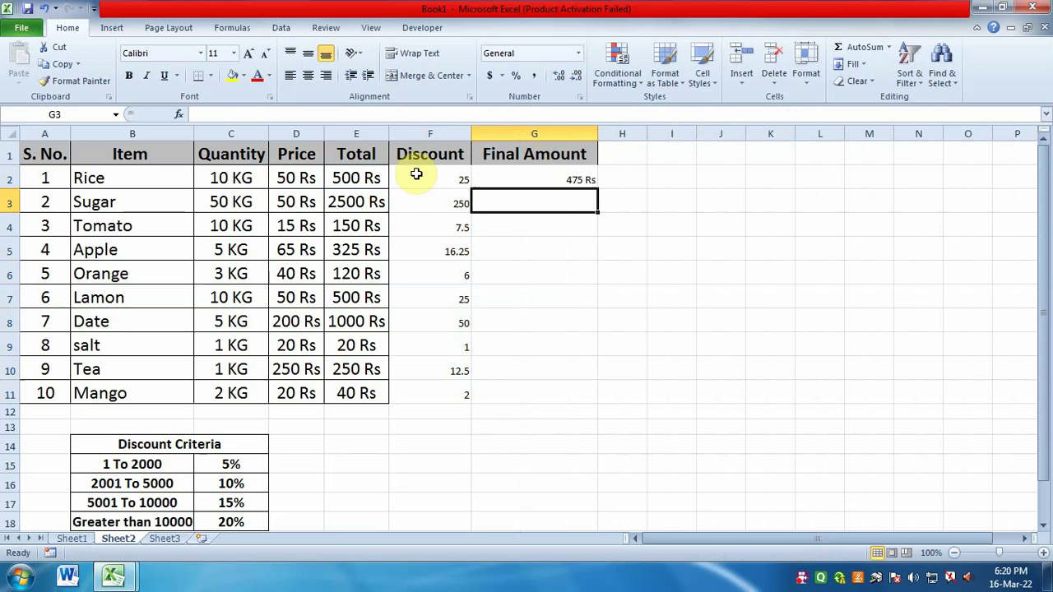
click(529, 178)
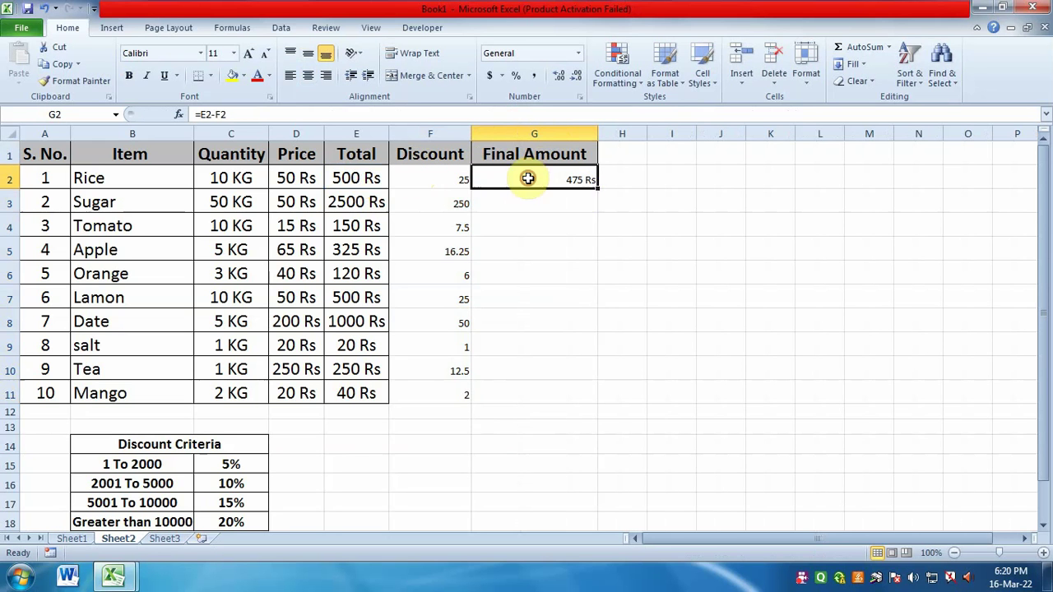
double_click(599, 190)
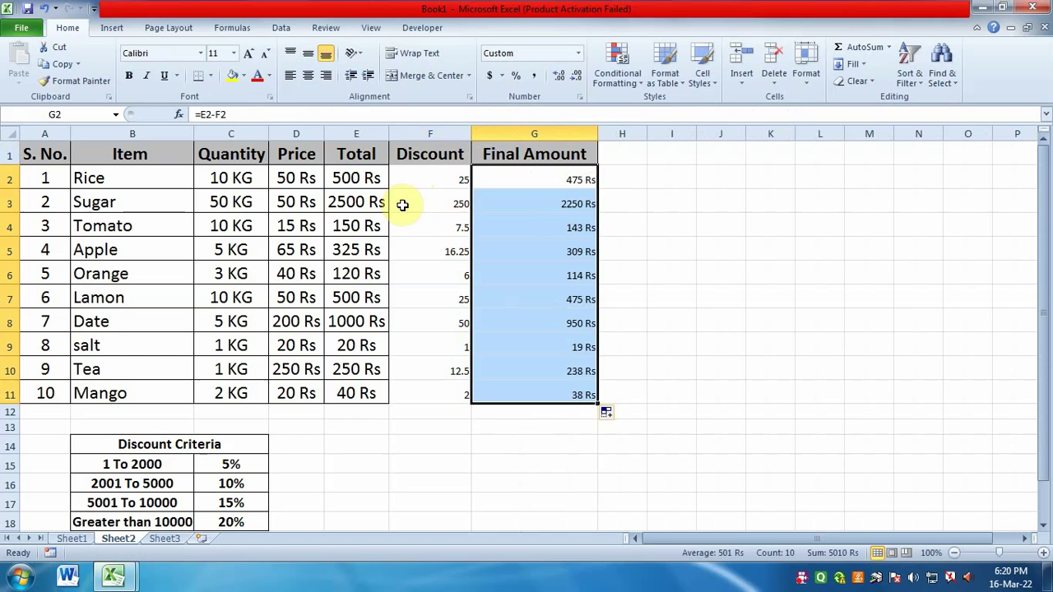
drag(360, 177, 352, 394)
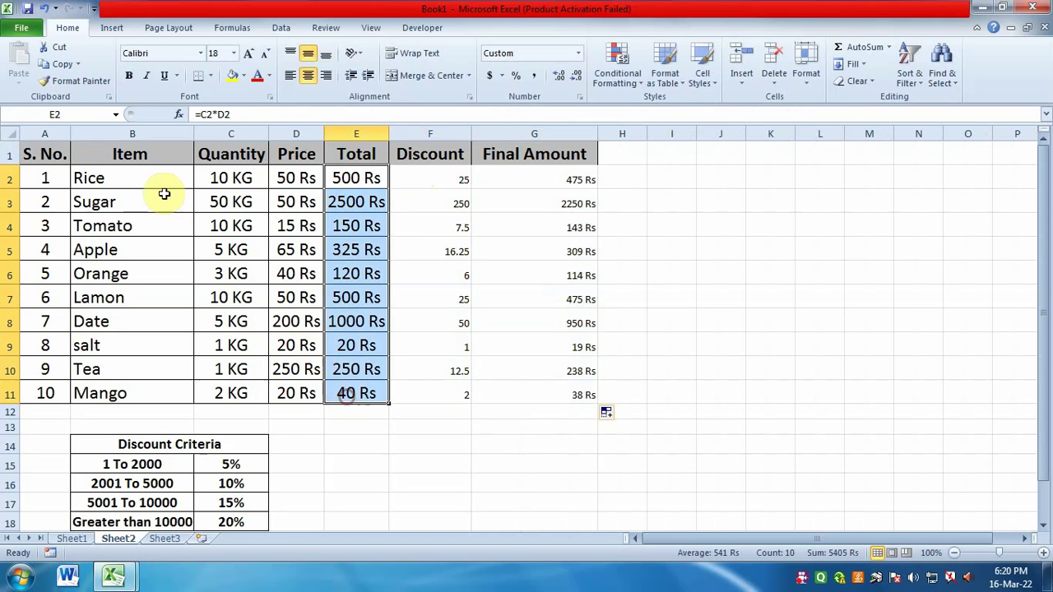
Step: Copy the Total column's Rs formatting onto Discount (F2:F11) and Final Amount (G2:G11), then check Rice's formulas
click(80, 81)
drag(442, 178, 434, 394)
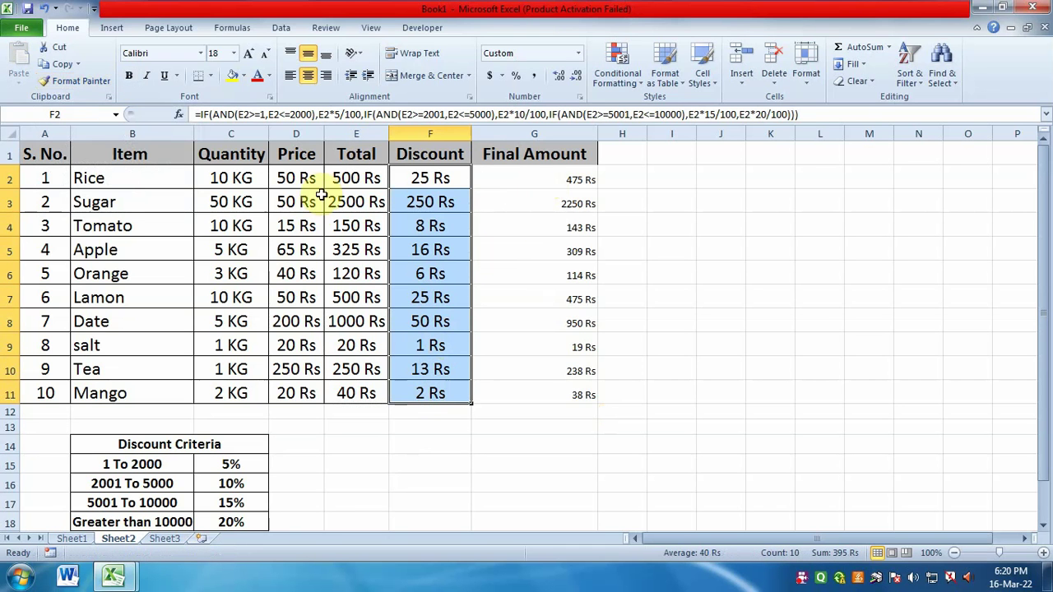
click(80, 81)
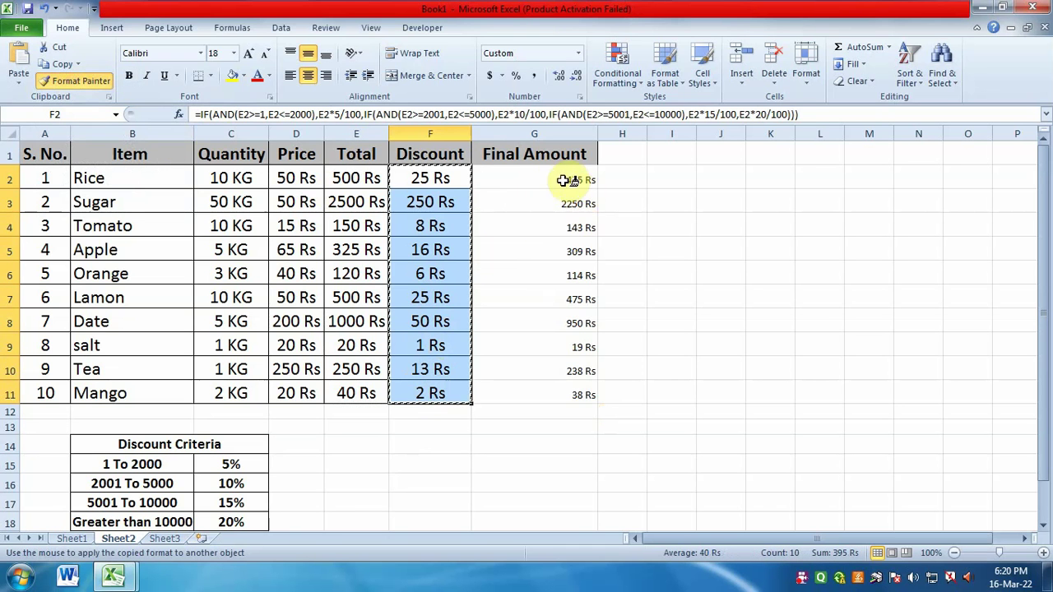
drag(563, 177, 548, 394)
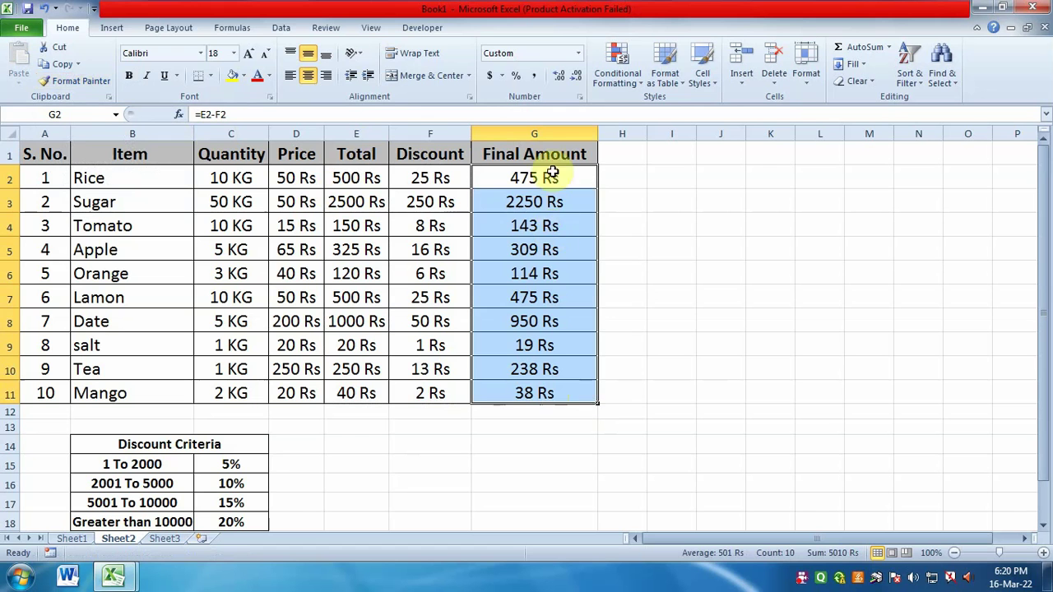
click(440, 179)
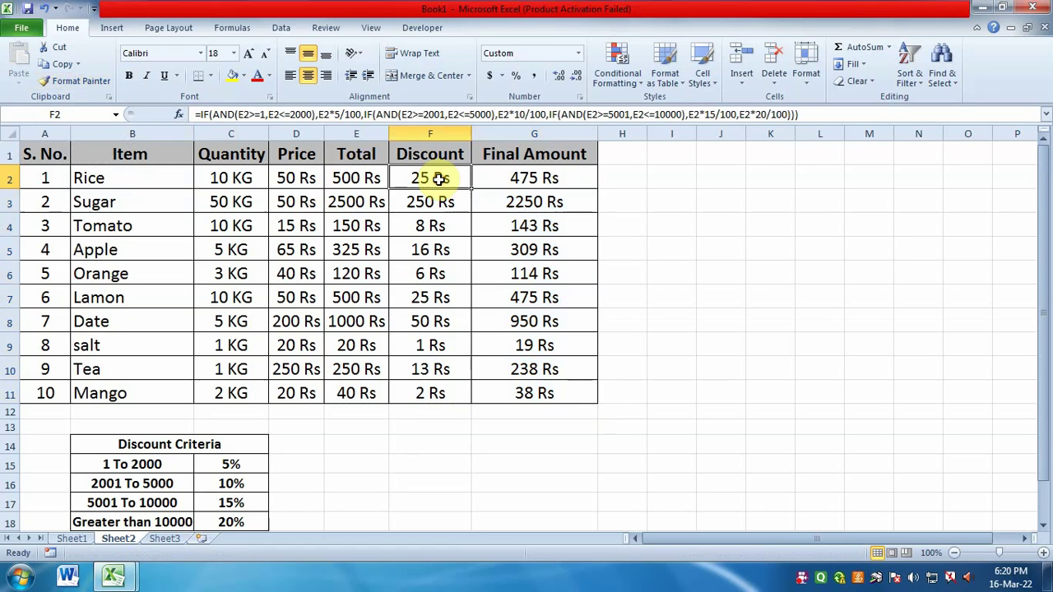
click(566, 183)
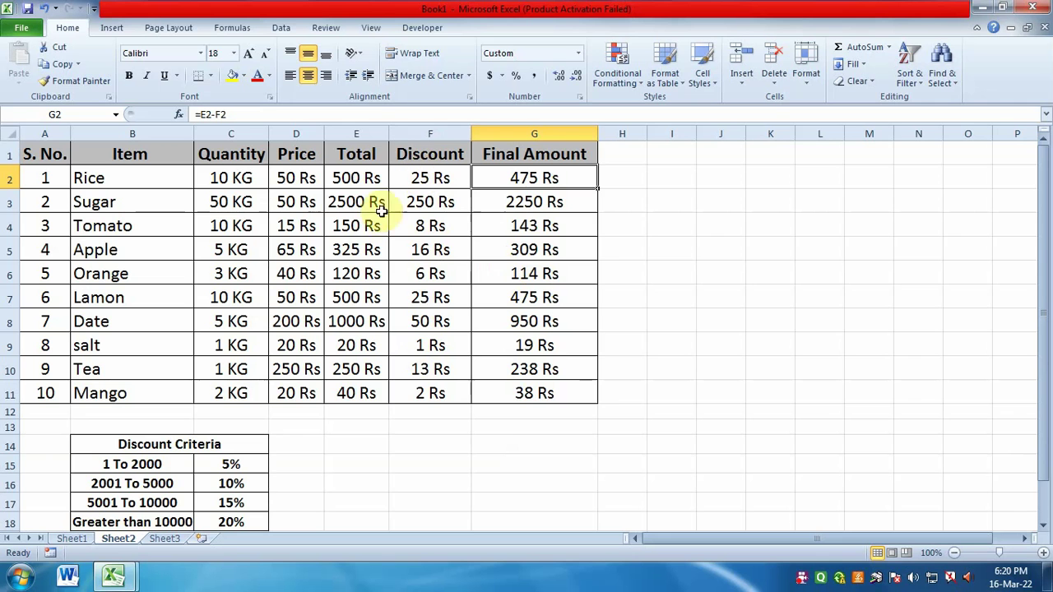
click(72, 540)
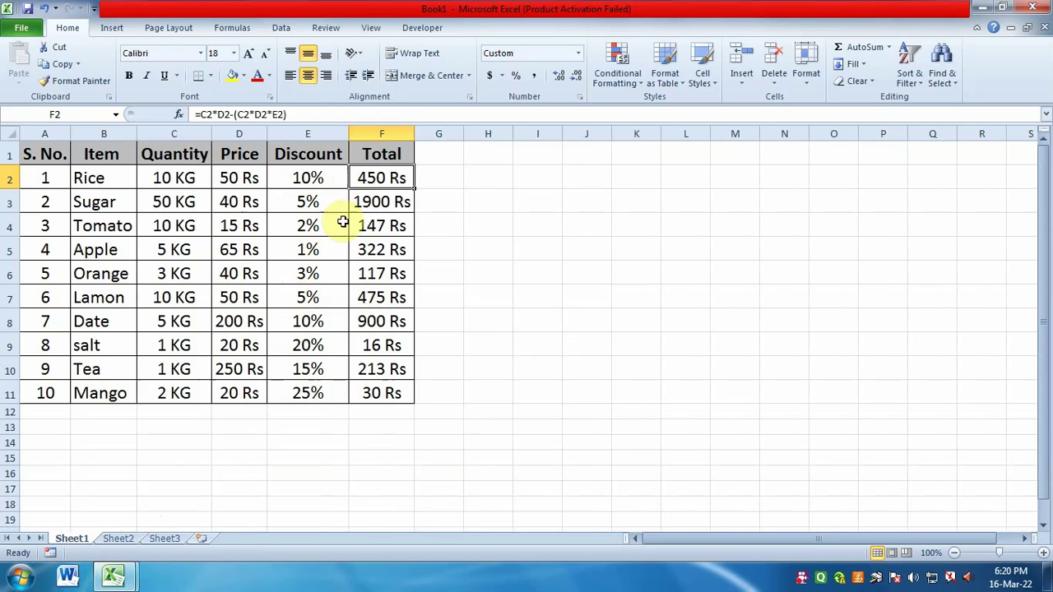
click(119, 542)
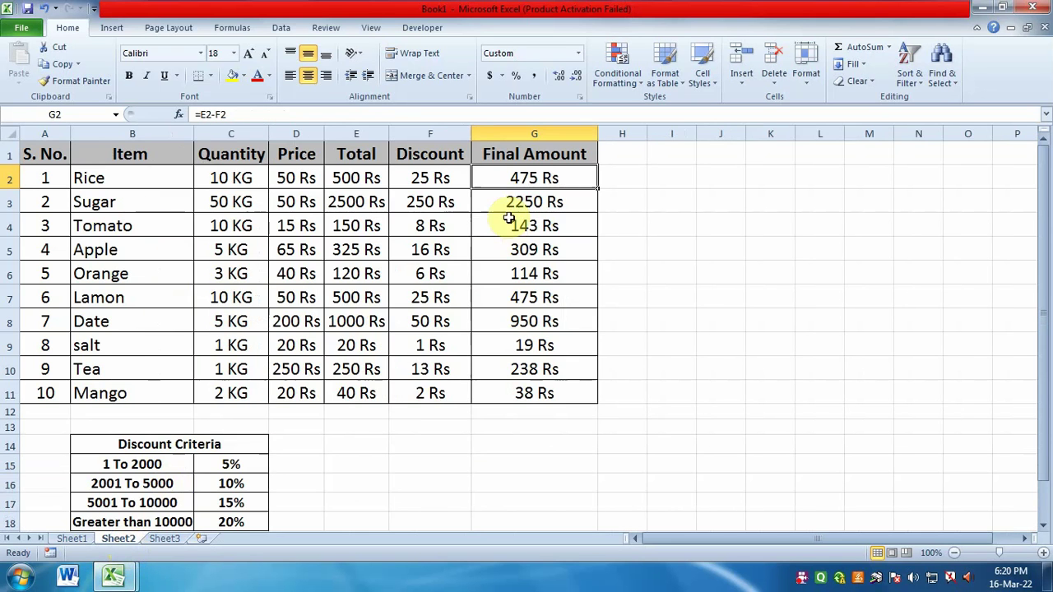